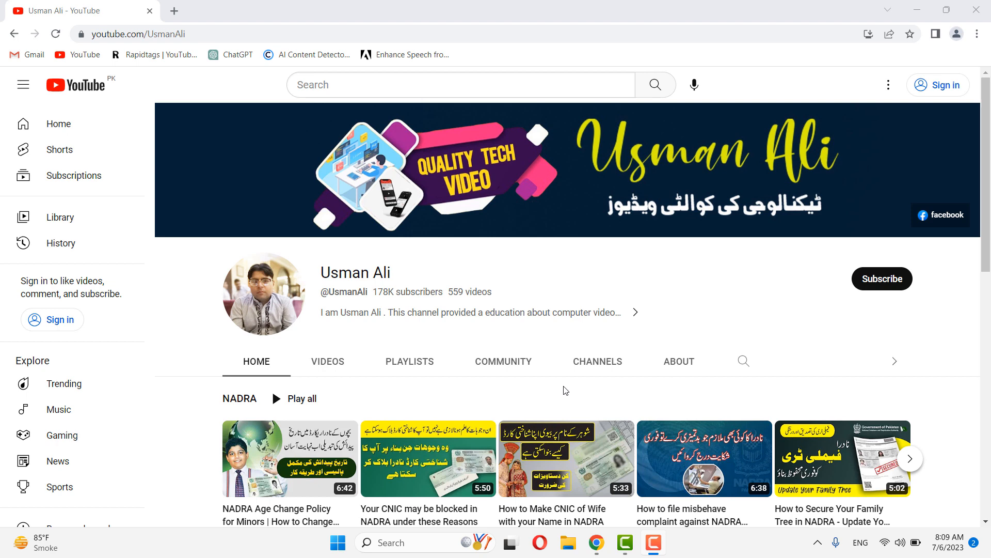
Step: Load fbr.gov.pk in a new Chrome tab and go to the Income Tax (Iris) login page
click(174, 9)
click(174, 9)
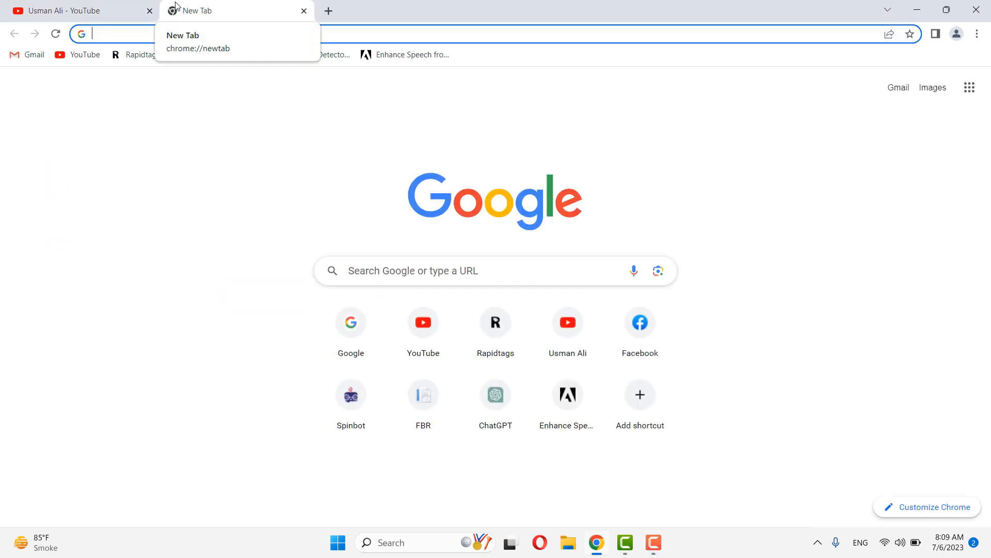
text(fbr)
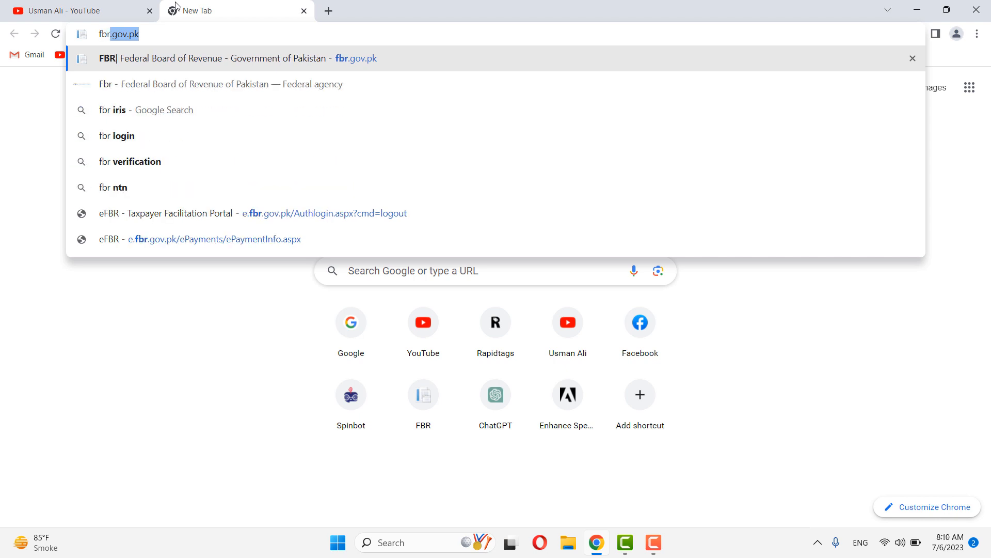
text(.gov)
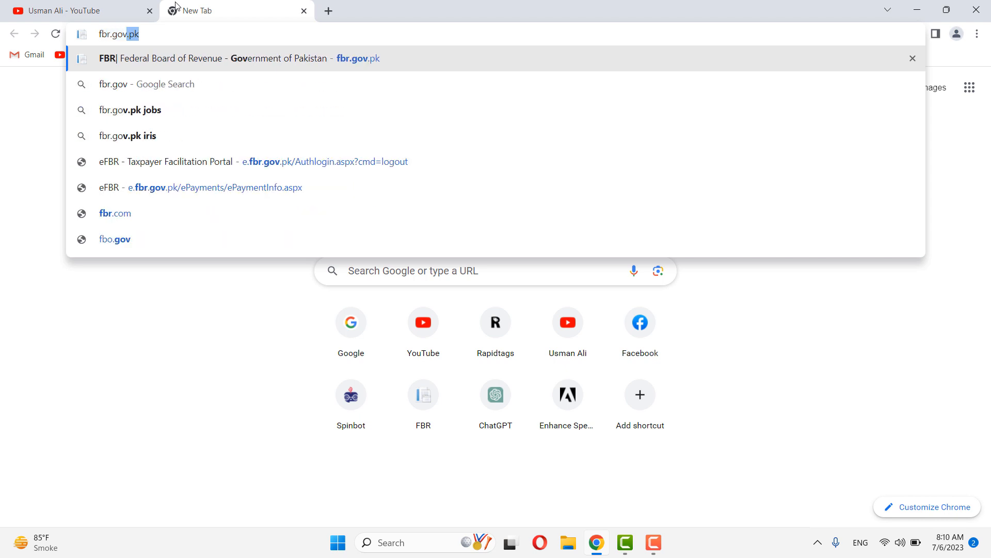
text(.pk)
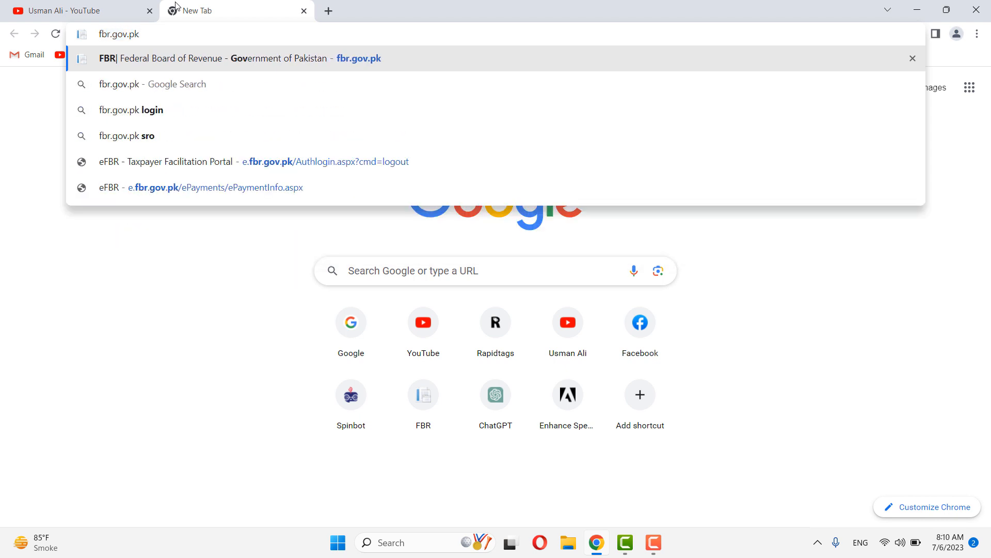
key(Return)
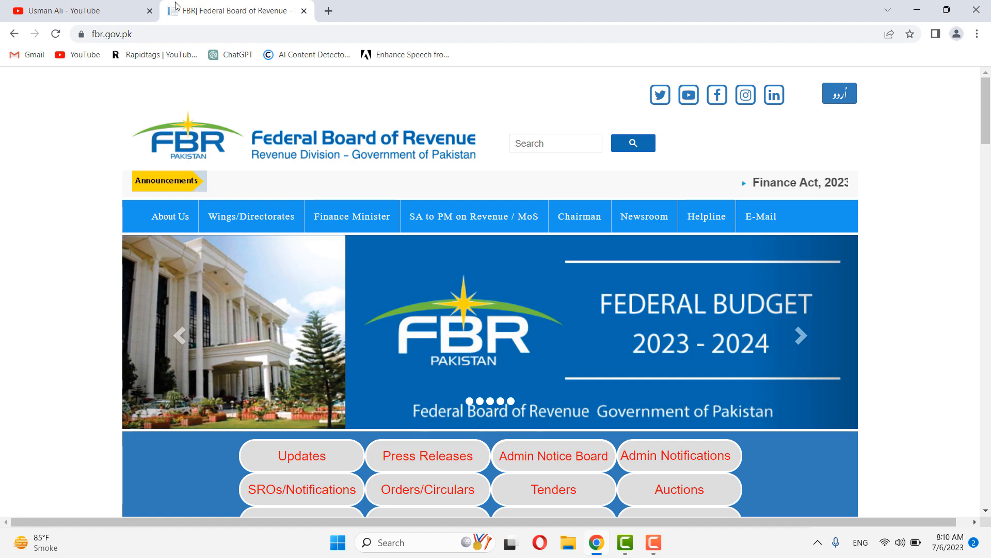
scroll(184, 237, down, 9)
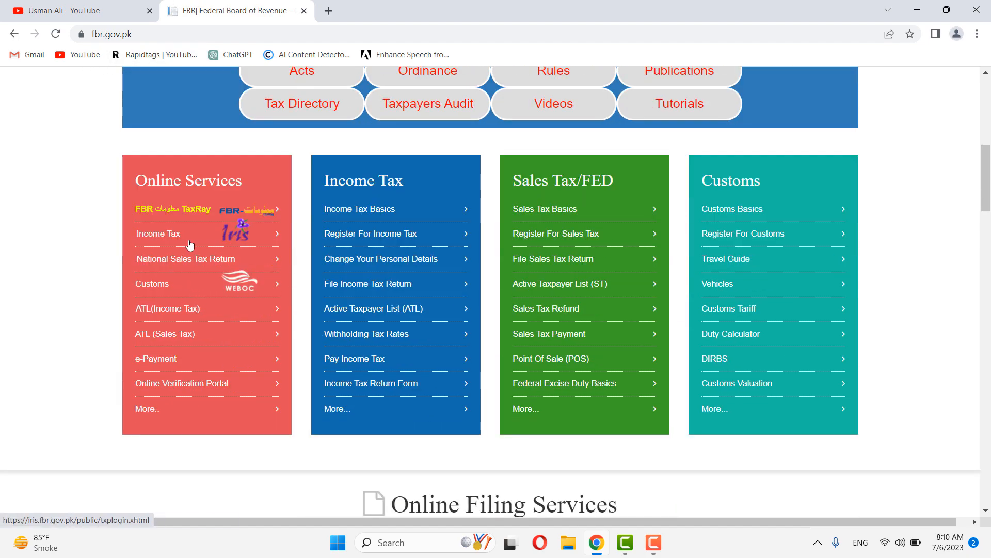
click(229, 238)
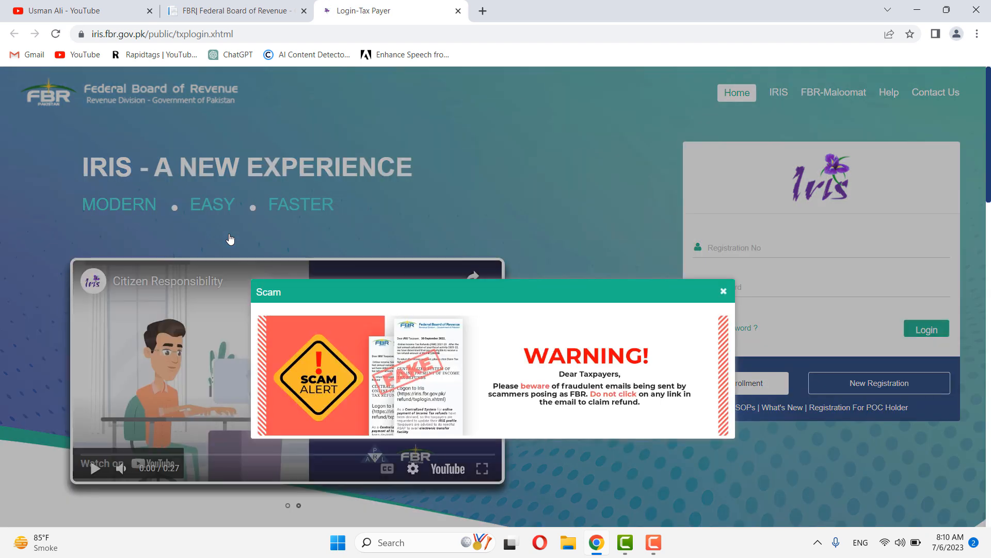
Step: Dismiss the scam notice, log in with the registration number and password, and skip the profile update
click(723, 291)
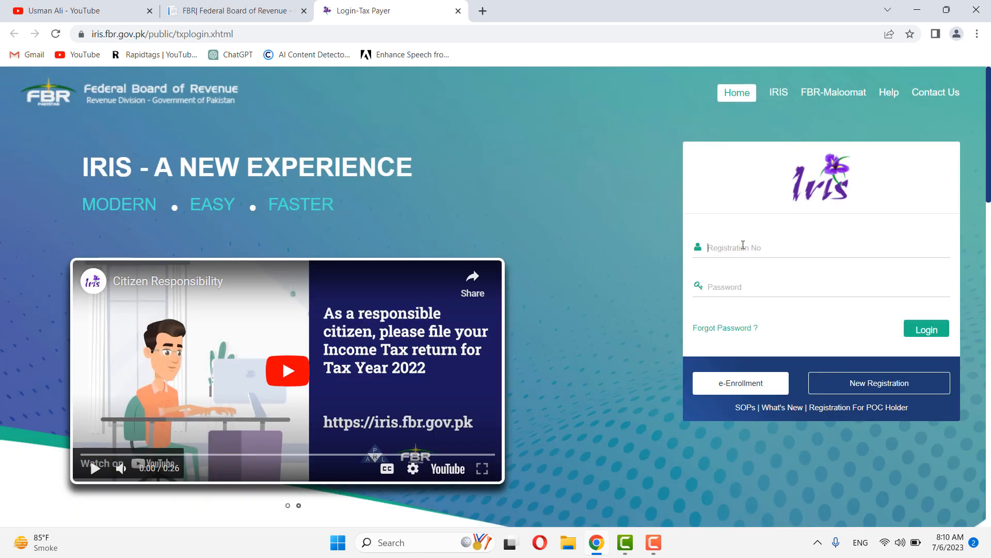
key(Return)
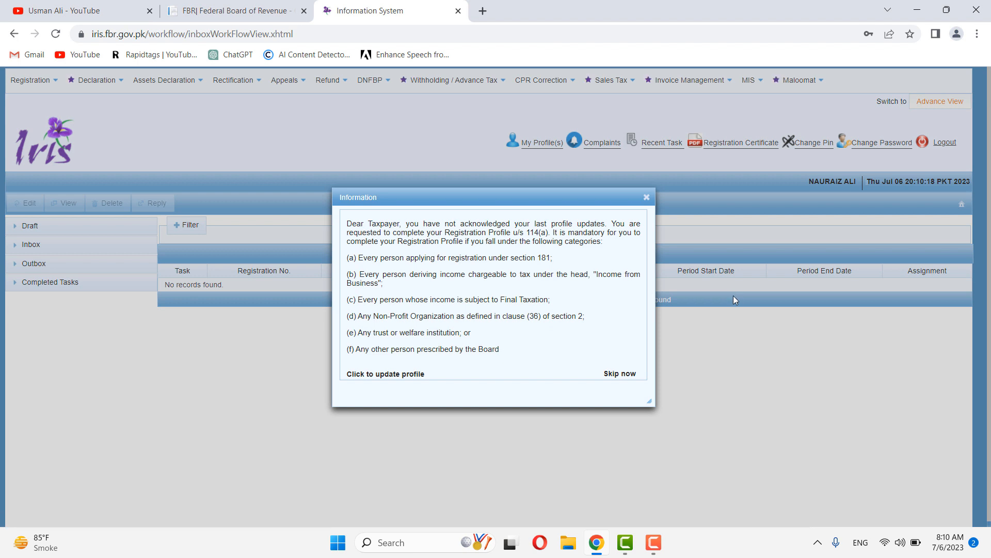
click(628, 374)
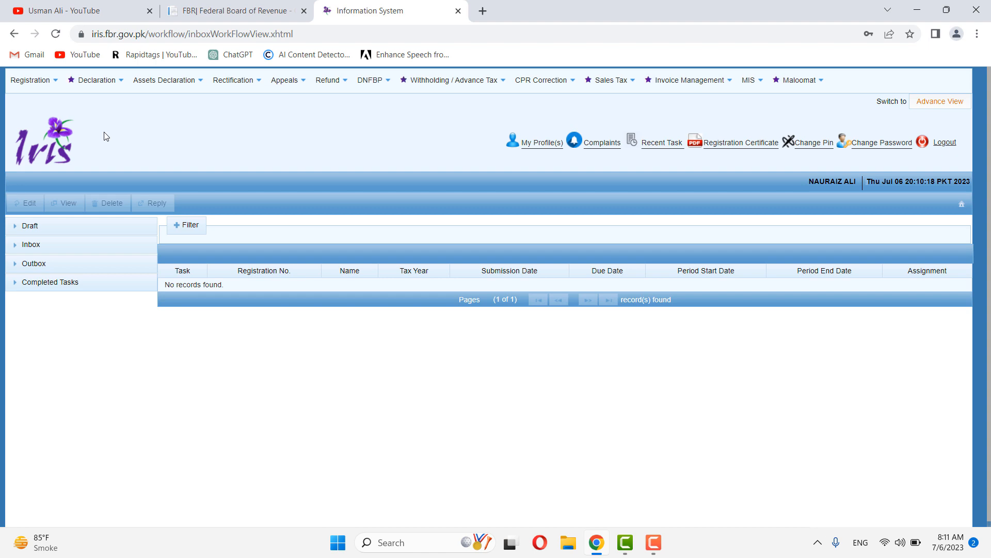
click(74, 80)
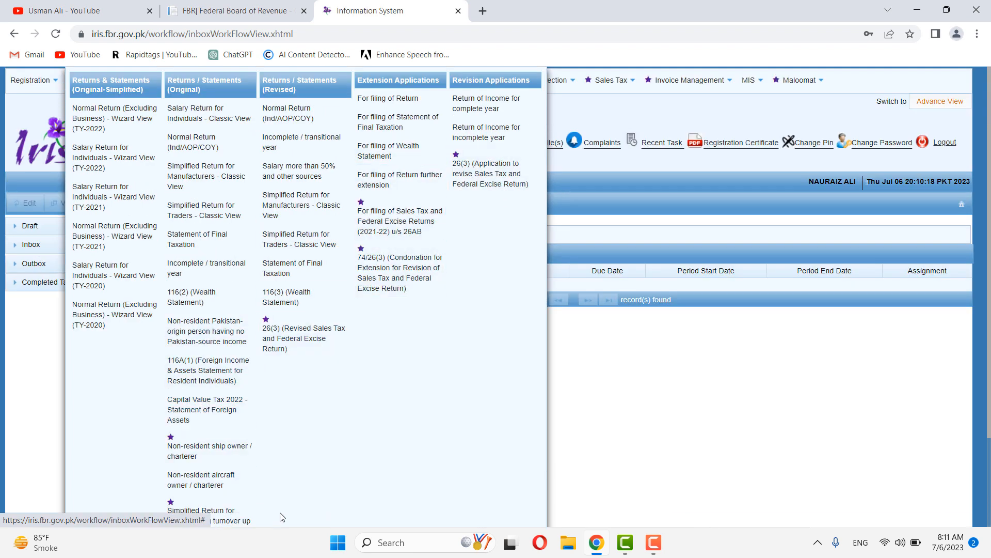
scroll(212, 392, down, 2)
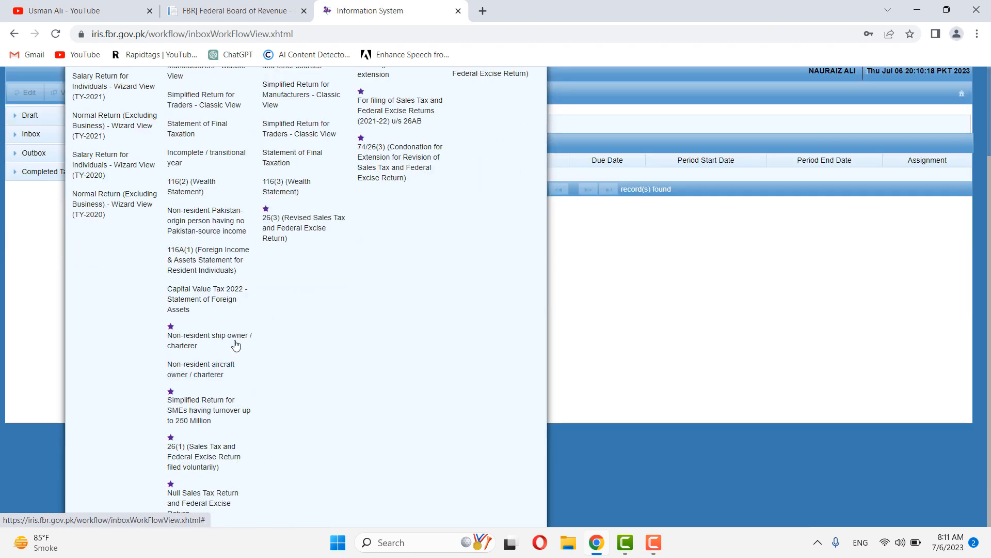
scroll(233, 344, up, 2)
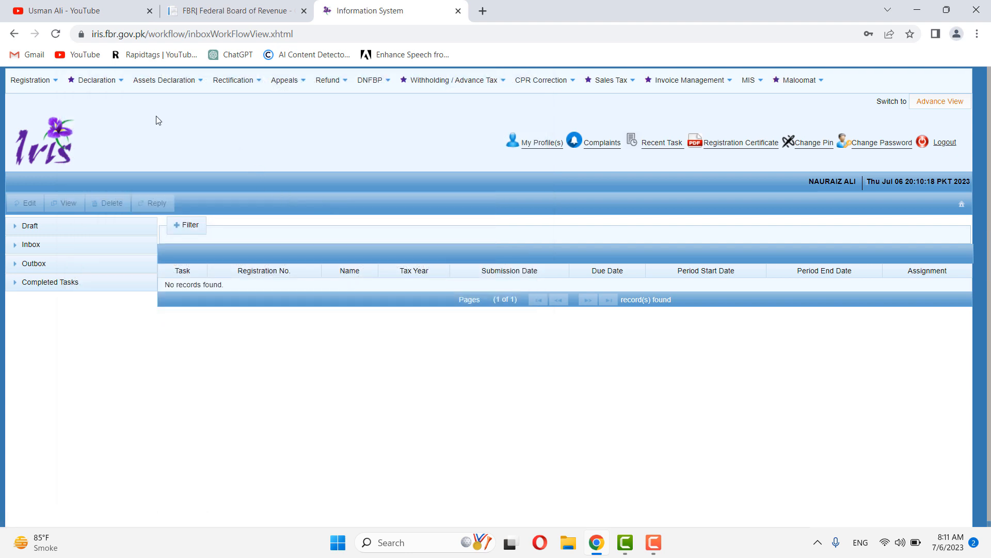
mouse_move(73, 83)
click(213, 149)
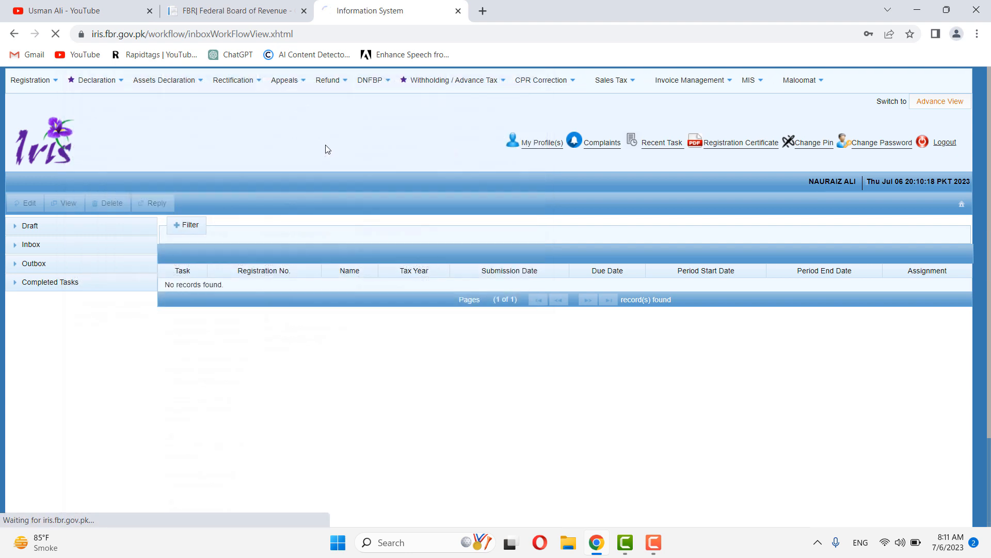
click(46, 148)
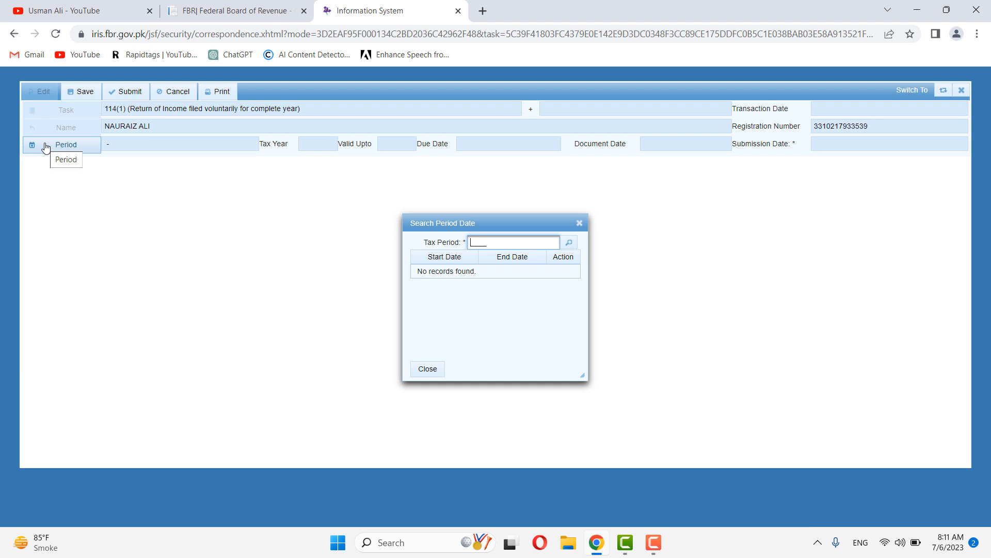
click(579, 222)
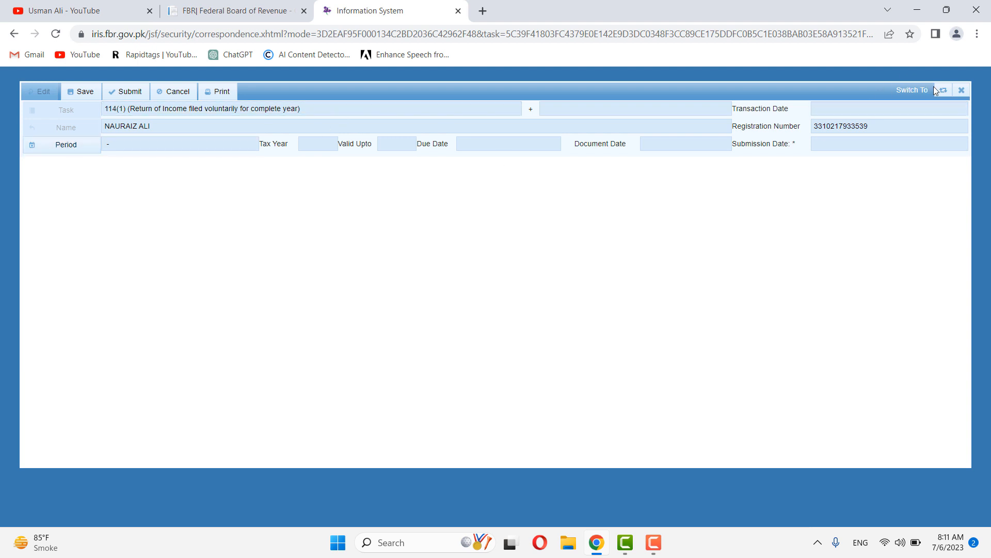
click(961, 90)
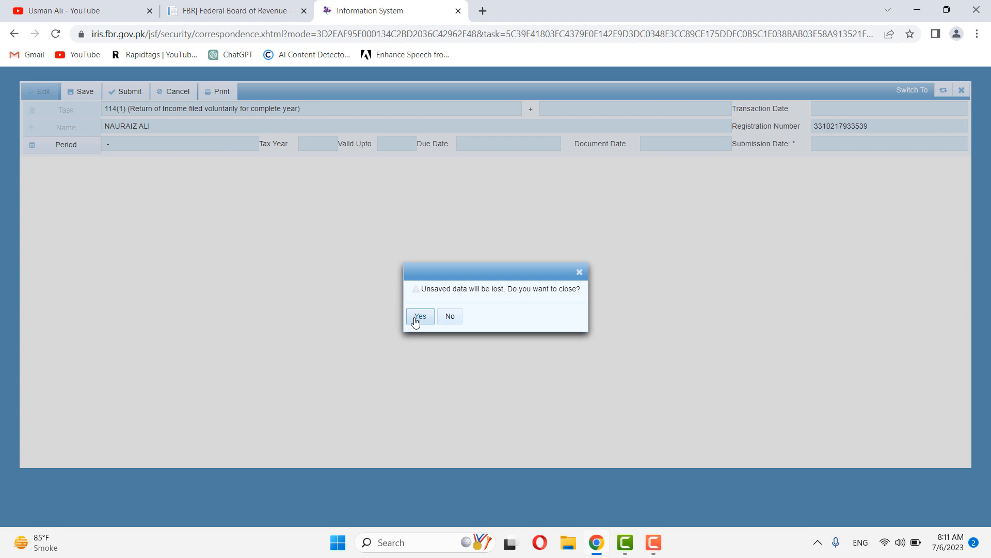
click(416, 321)
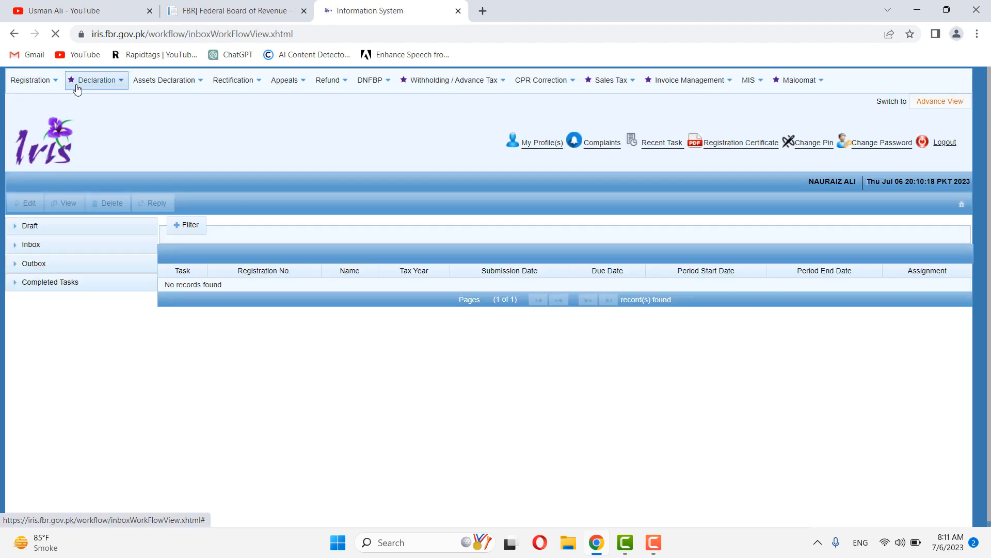
mouse_move(90, 90)
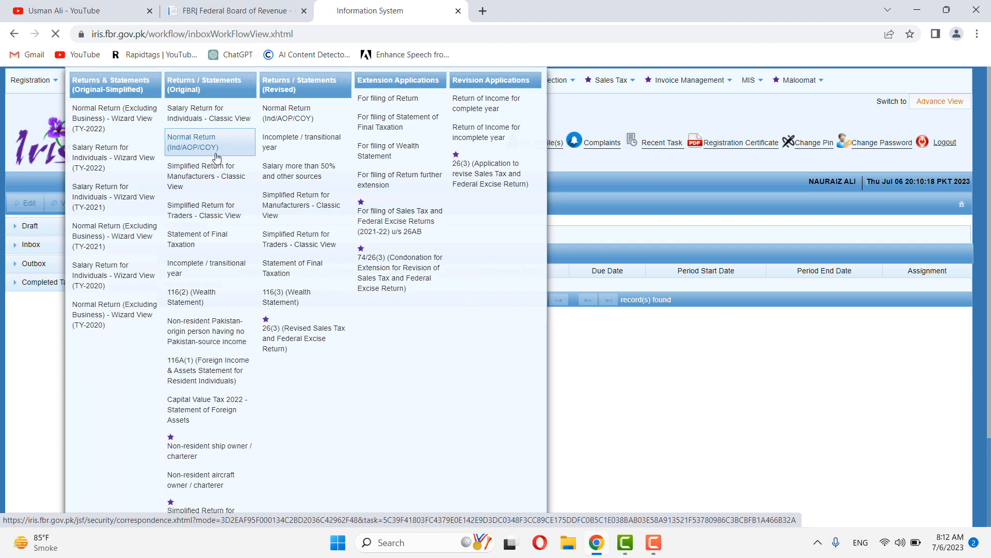
click(208, 153)
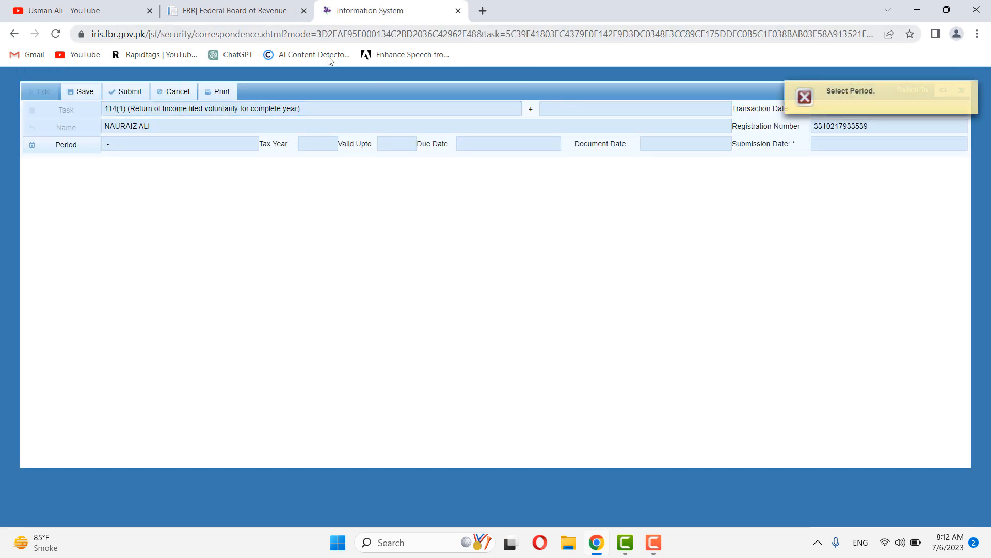
click(85, 141)
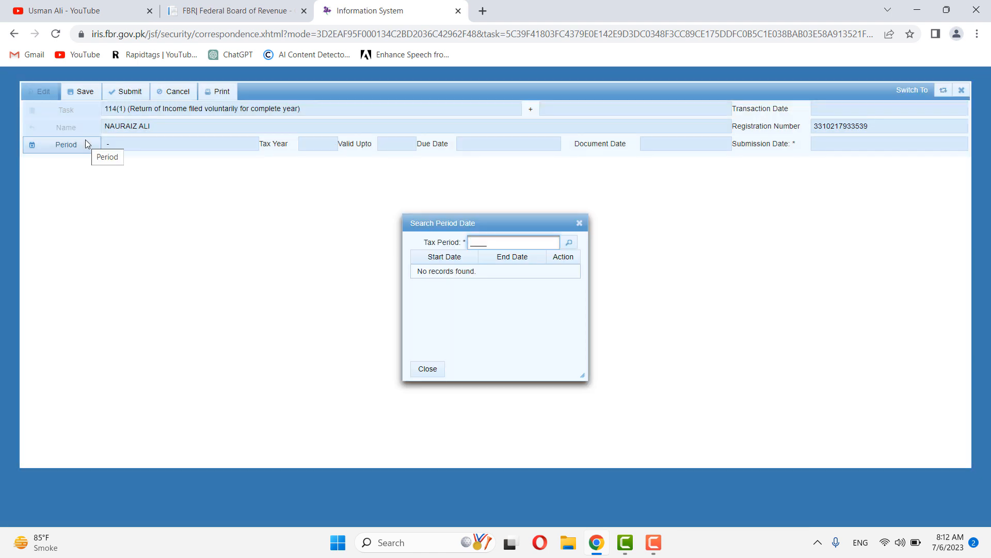
text(2023)
key(Return)
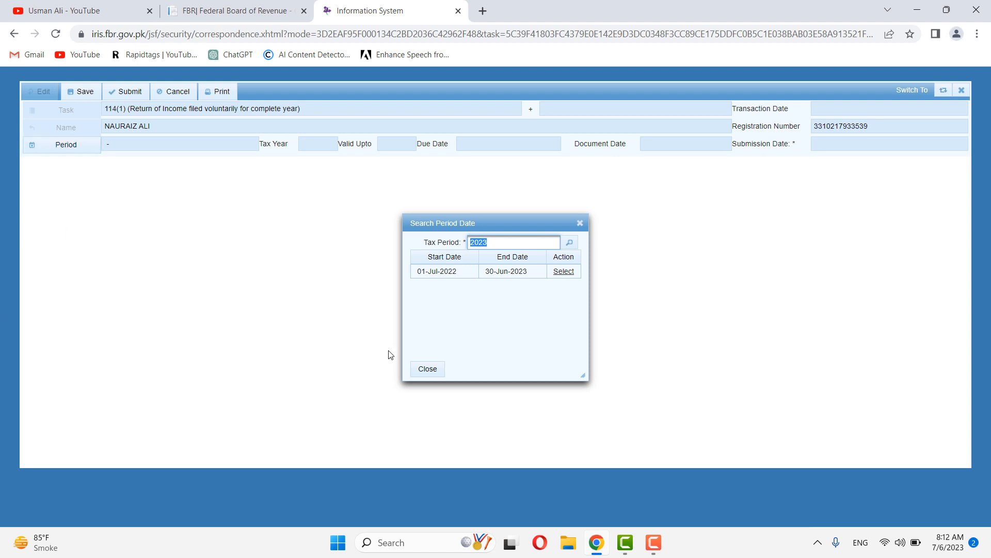
click(567, 272)
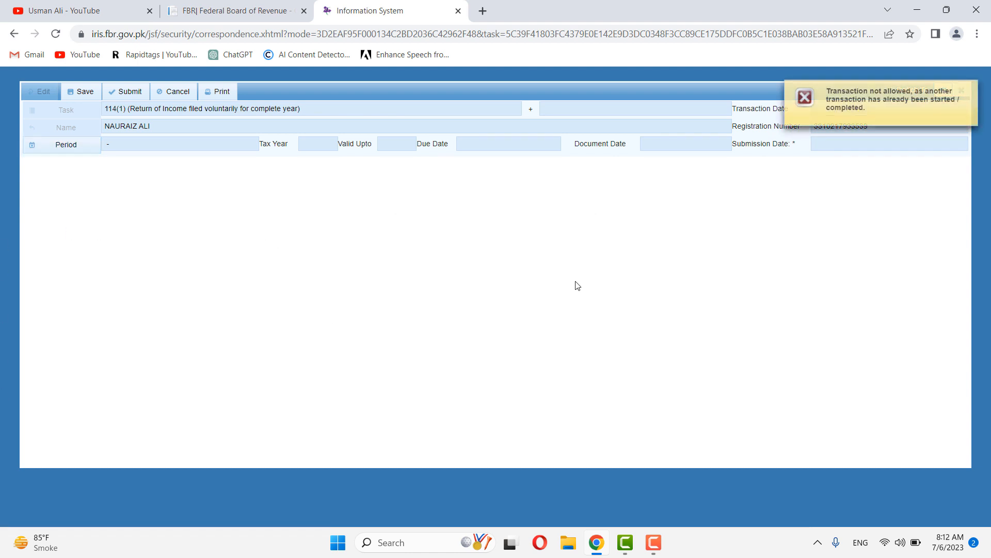
click(962, 89)
click(962, 90)
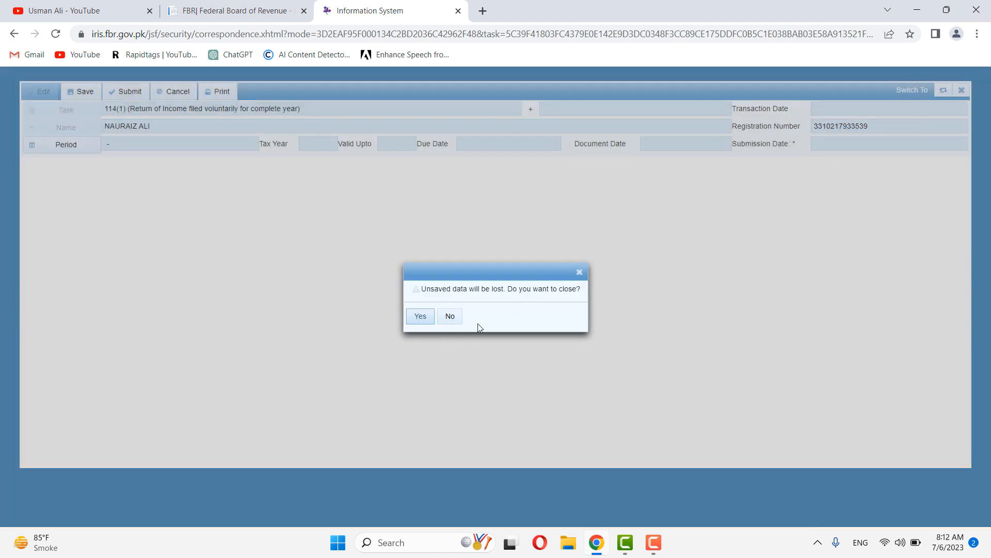
click(420, 322)
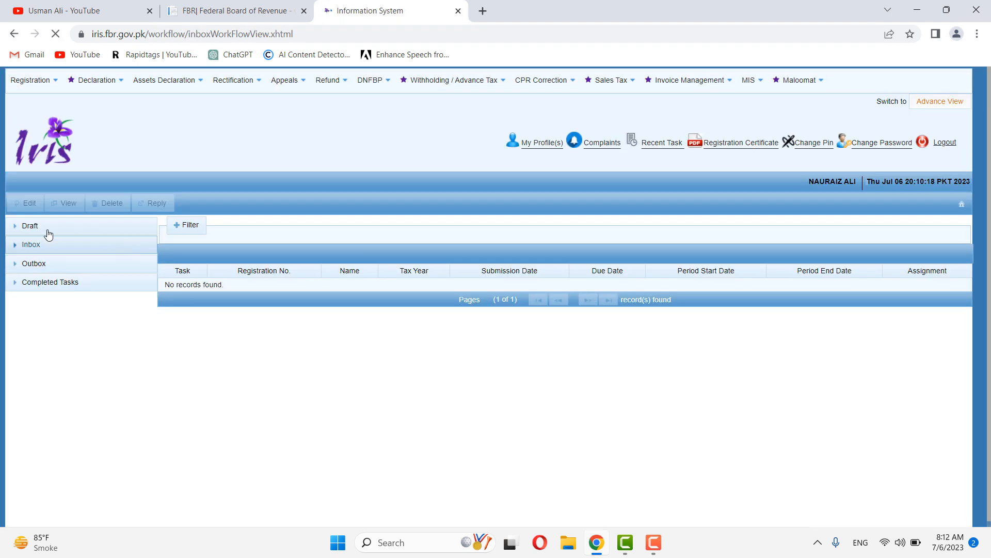
Step: Delete the existing draft 114(1) return and refresh the draft list
click(49, 247)
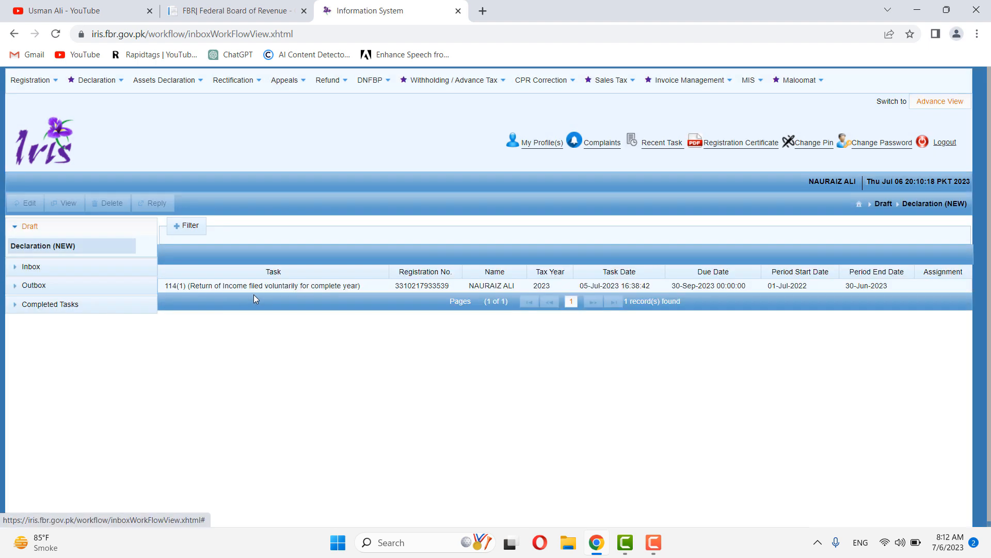
click(344, 287)
click(107, 203)
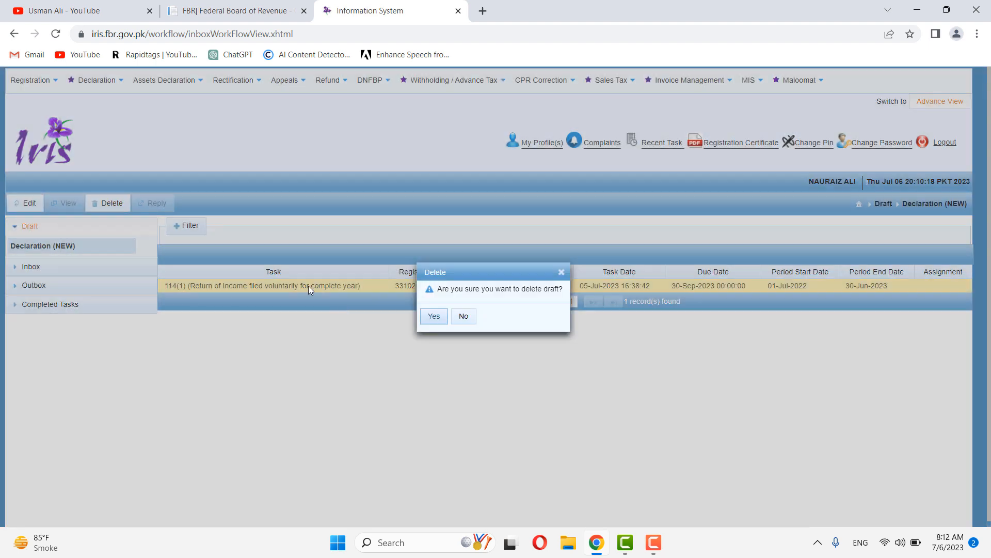
click(424, 322)
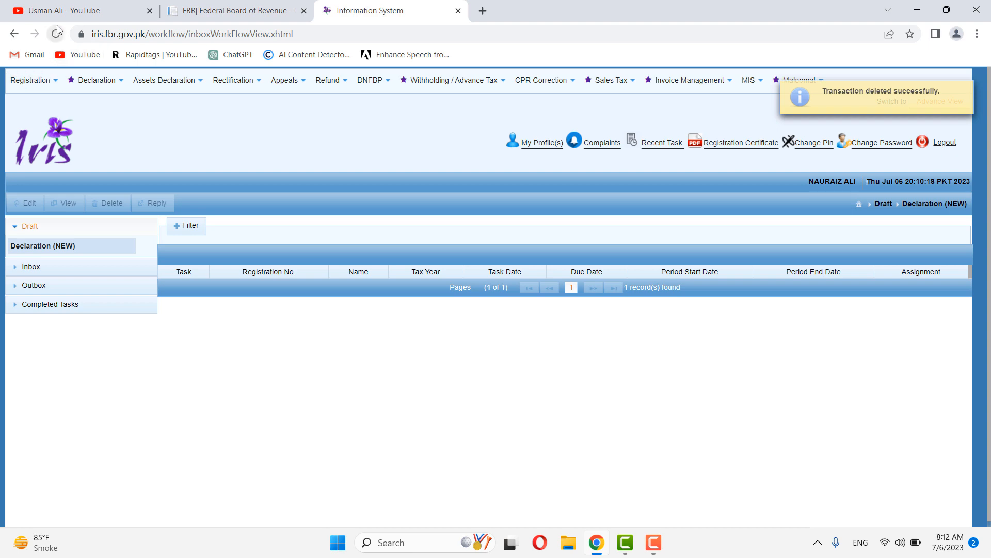
click(57, 34)
Step: Start a new Normal Return (Ind/AOP/COY) for the period 01-Jul-2022 to 30-Jun-2023
click(99, 81)
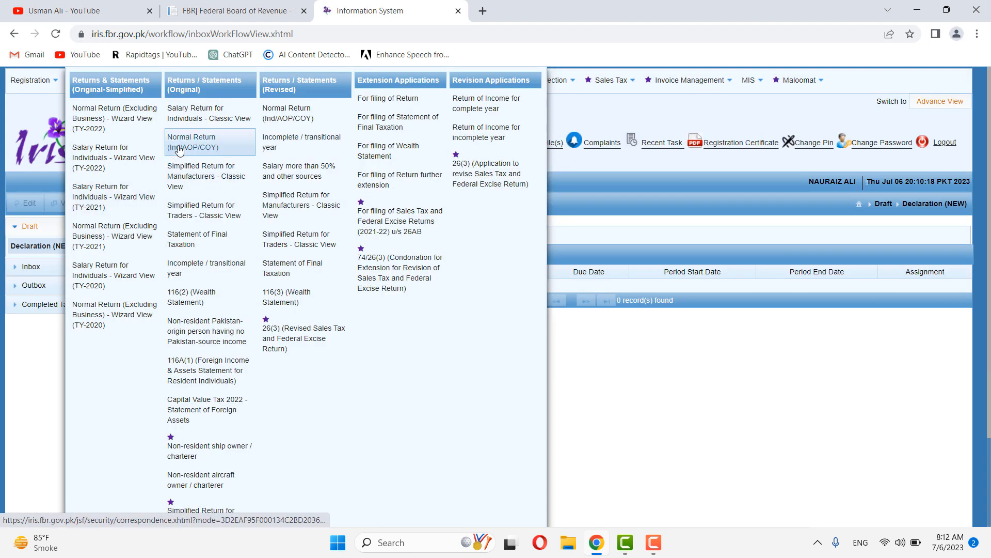
click(179, 148)
click(88, 152)
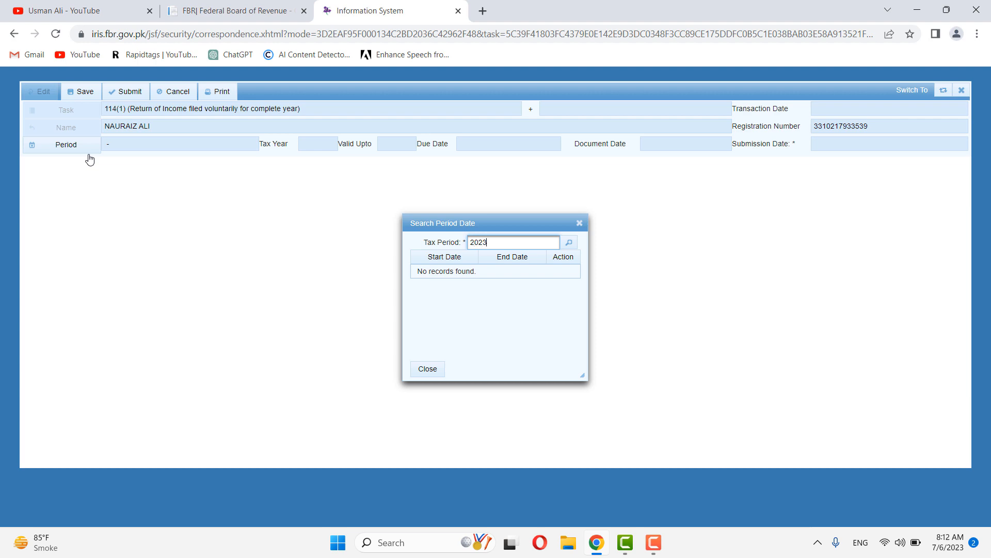
key(Return)
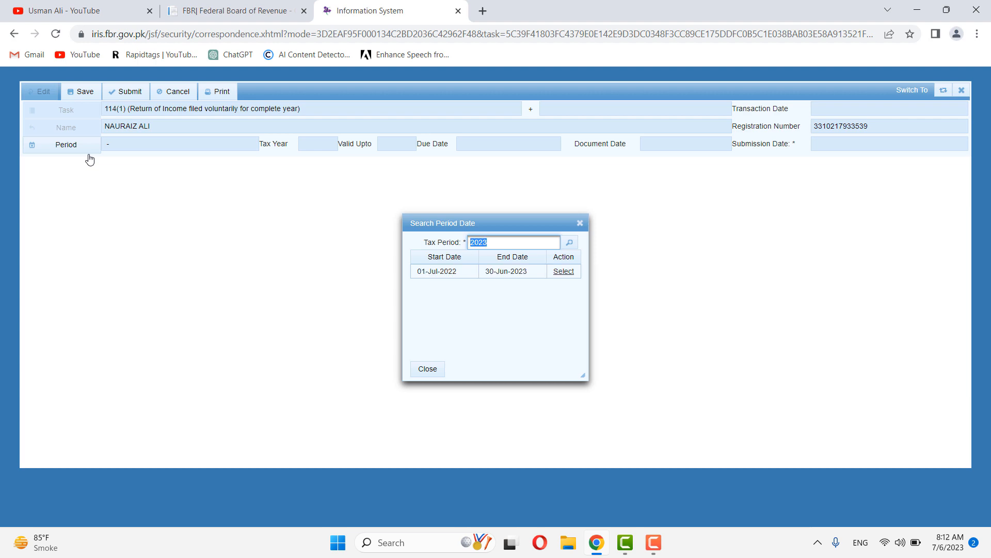
click(564, 272)
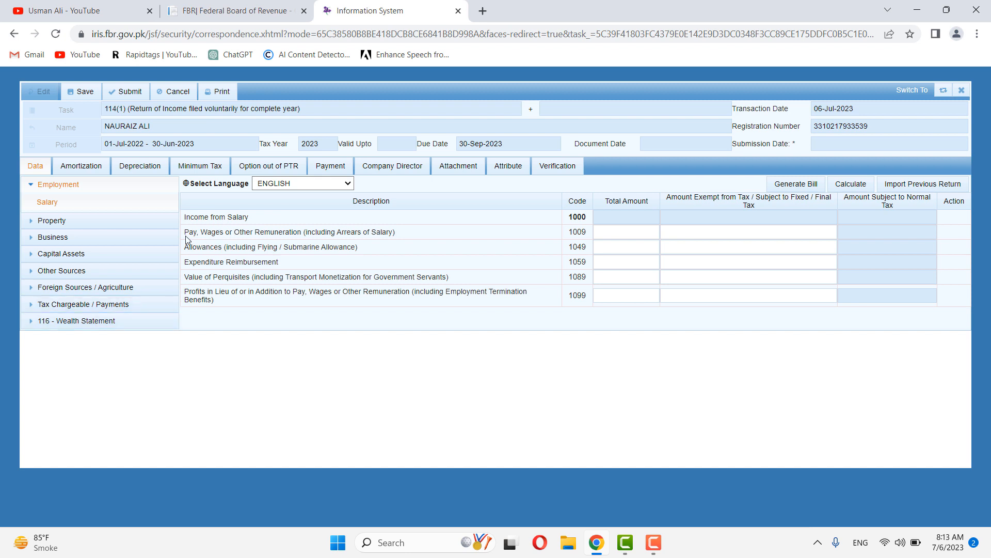
Step: Expand the Property section to view its receipts and deductions rows
drag(184, 232, 424, 226)
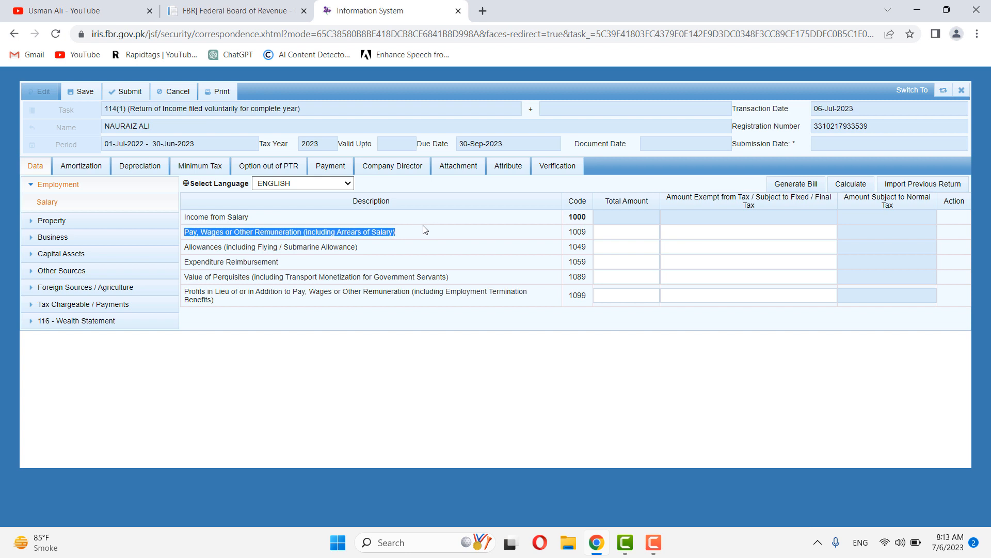
click(379, 245)
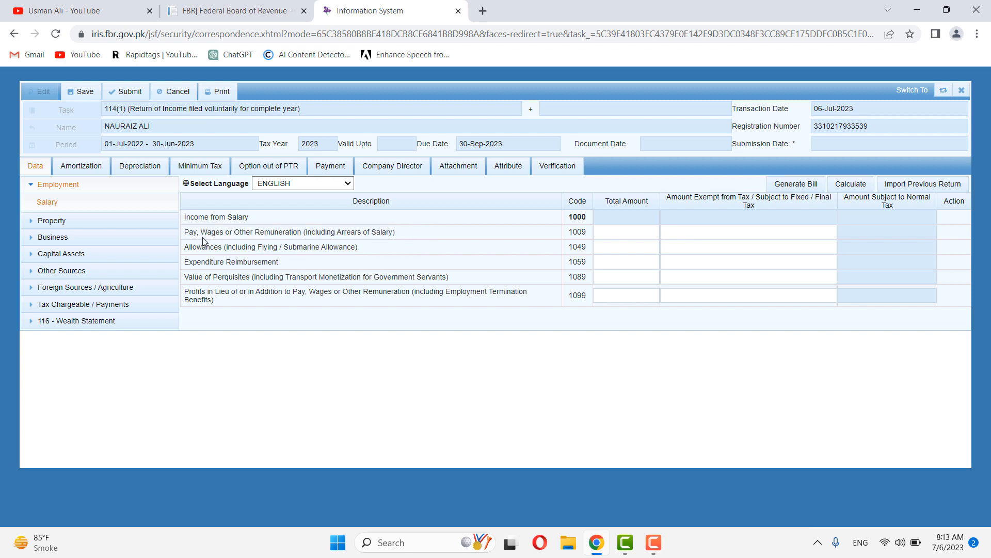
drag(247, 234, 296, 236)
click(398, 238)
mouse_move(82, 3)
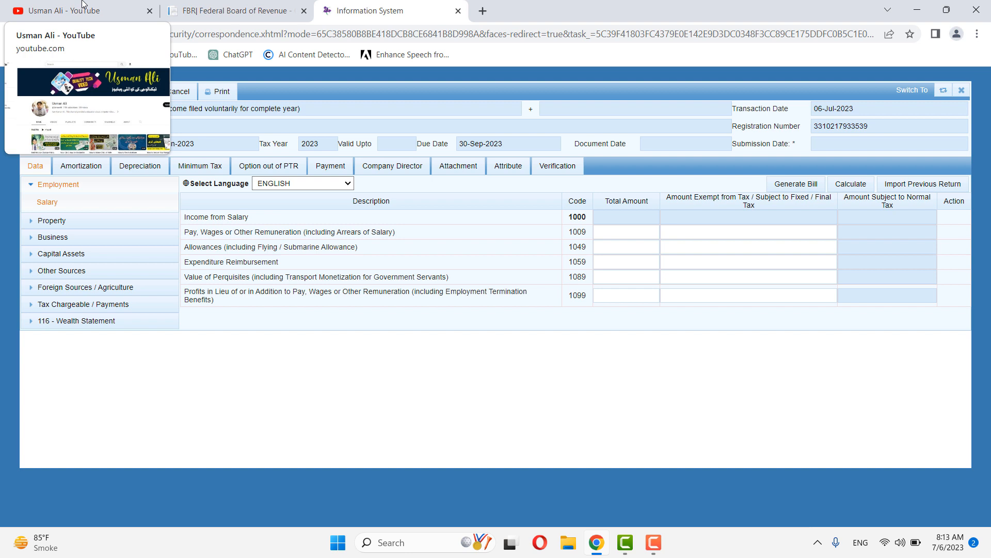
click(62, 224)
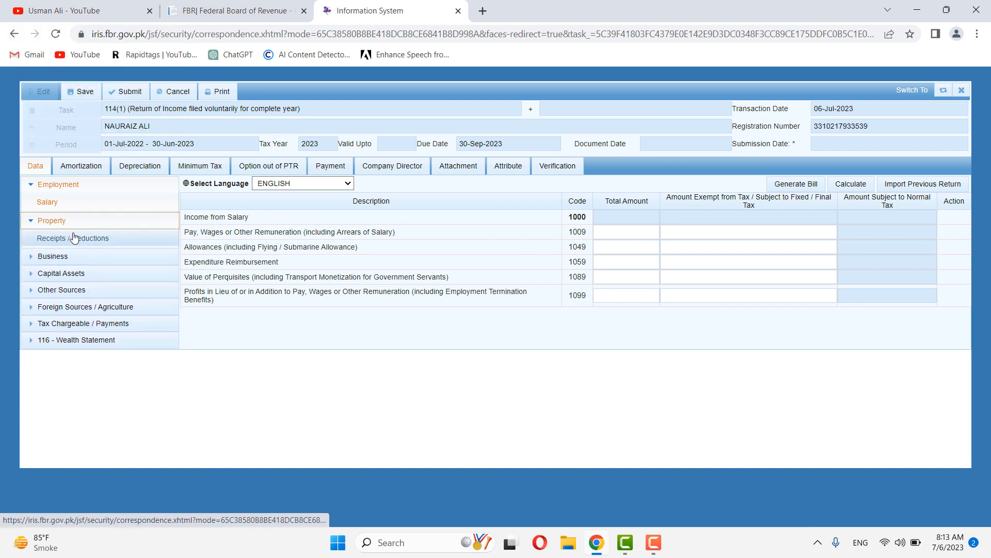
click(55, 245)
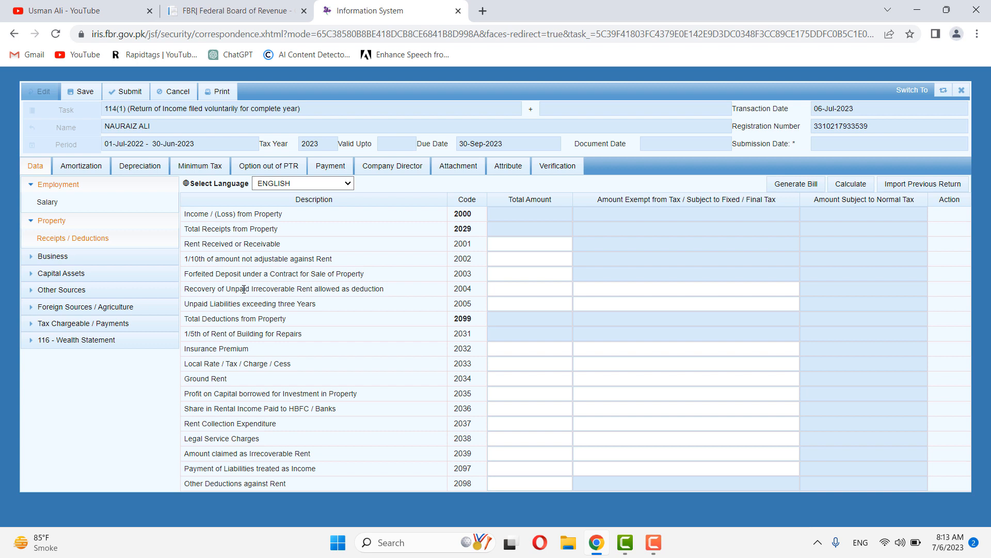
Step: Browse the Business and Capital Assets sections, viewing the long-term securities gain rows
click(93, 259)
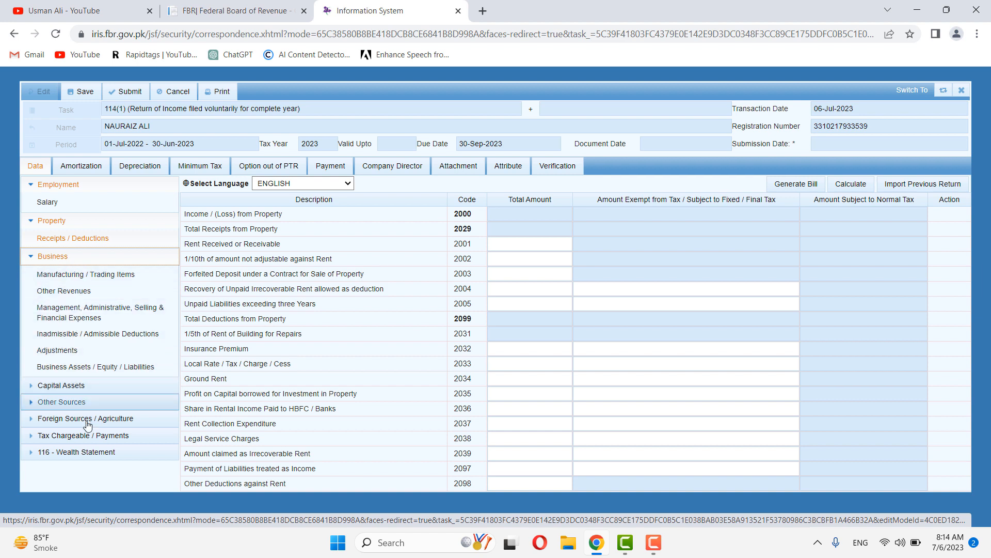
click(49, 256)
click(65, 290)
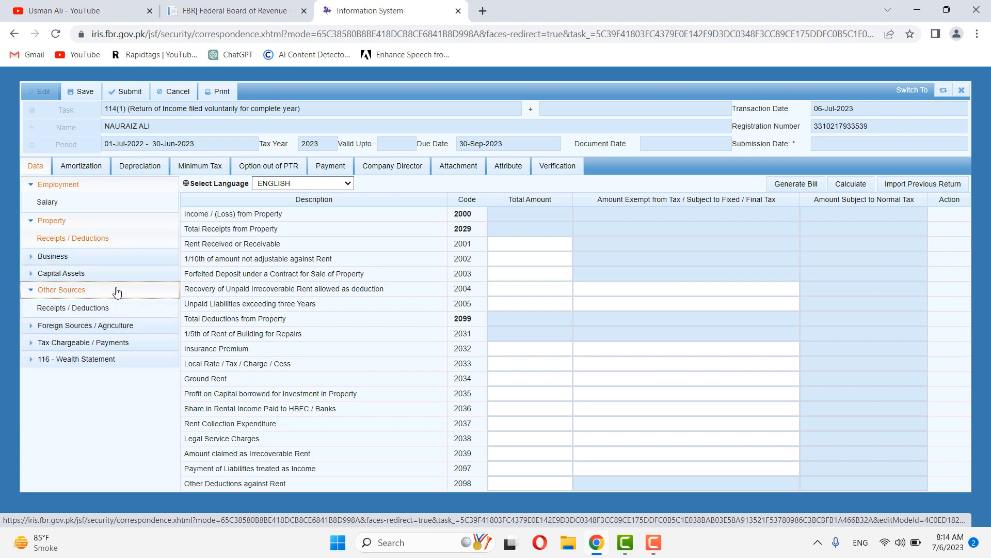
click(78, 274)
click(72, 292)
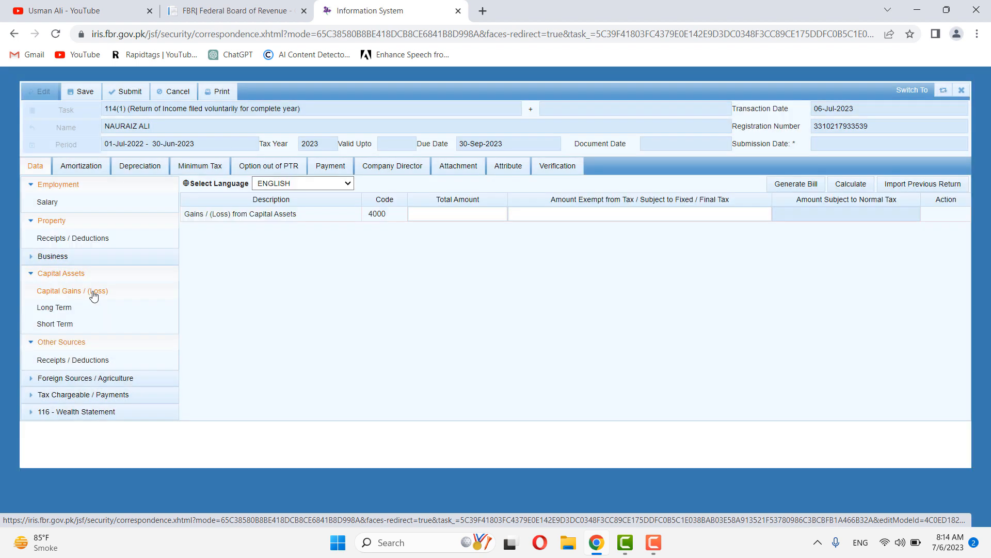
click(59, 310)
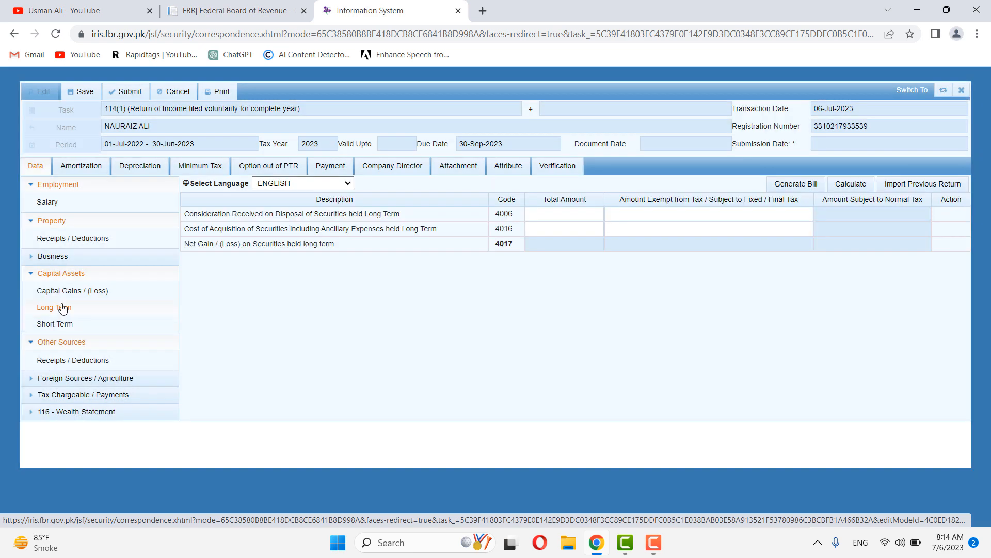
click(63, 309)
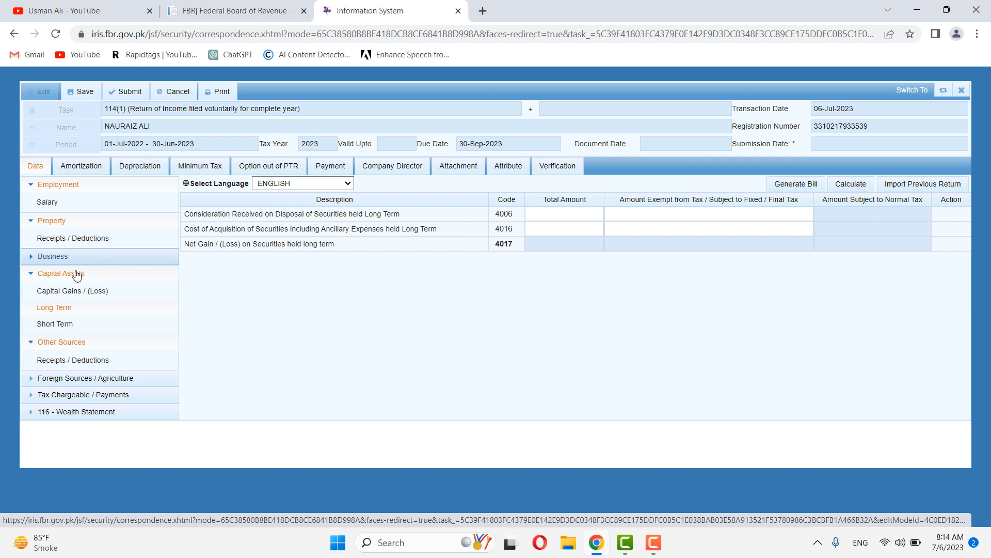
click(57, 274)
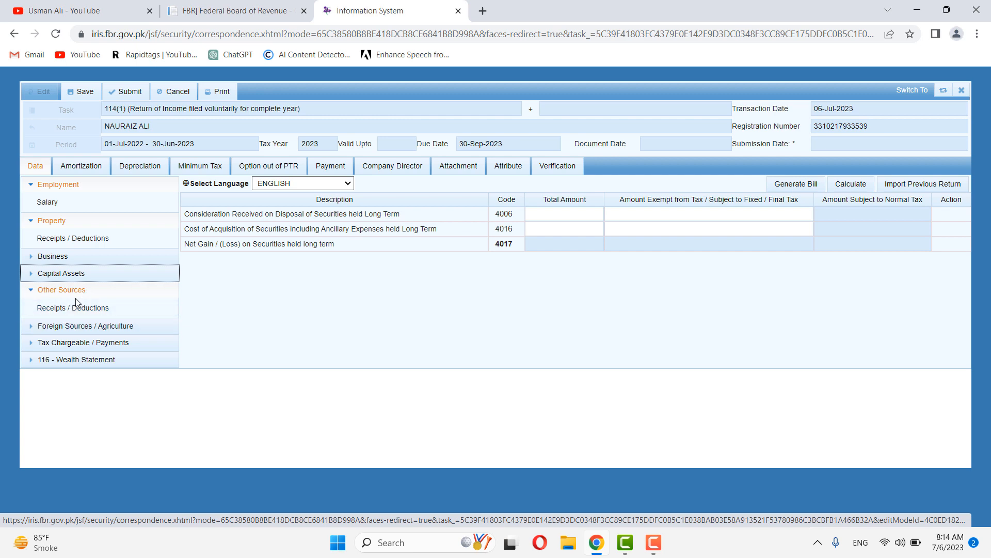
Step: View the Other Sources receipts and deductions rows, then collapse the section
click(62, 308)
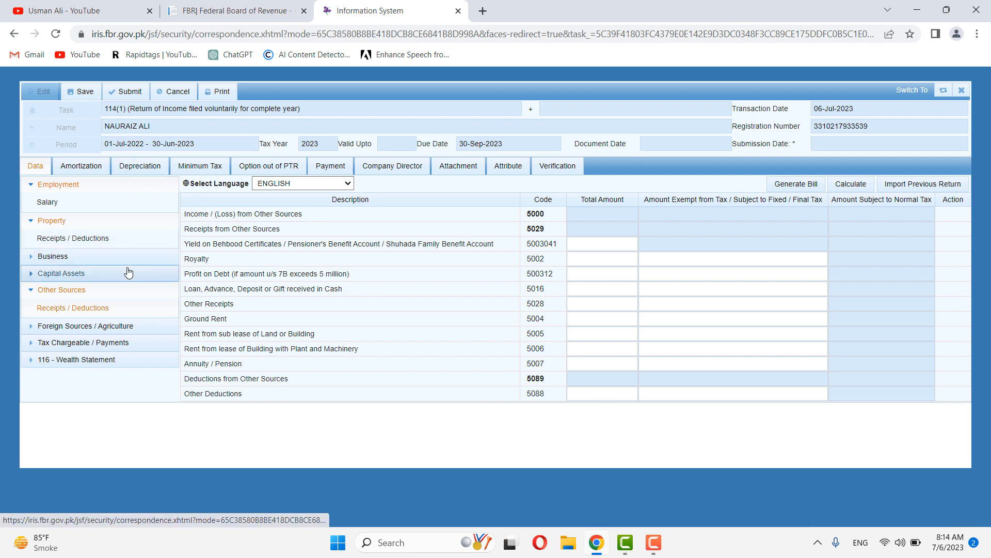
drag(356, 277, 216, 273)
click(371, 275)
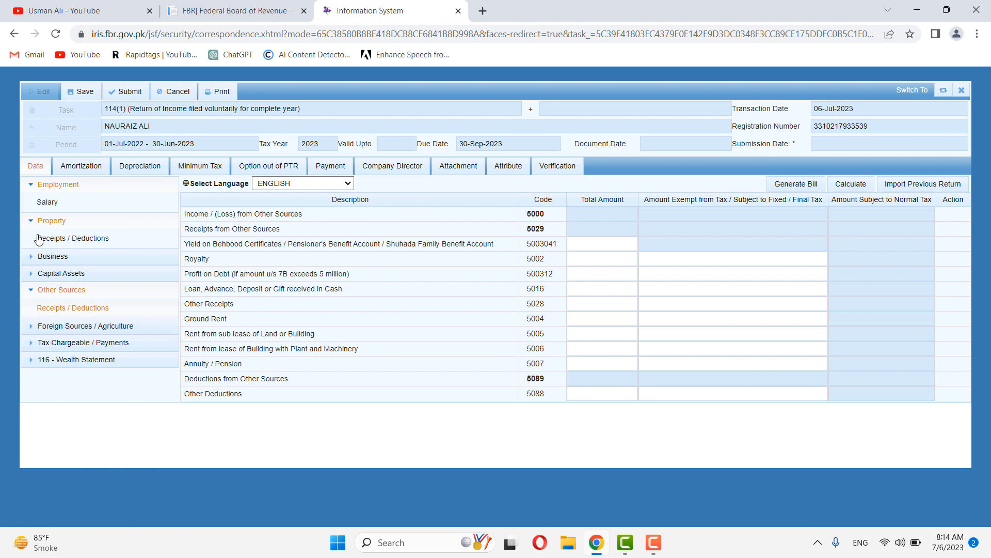
click(70, 292)
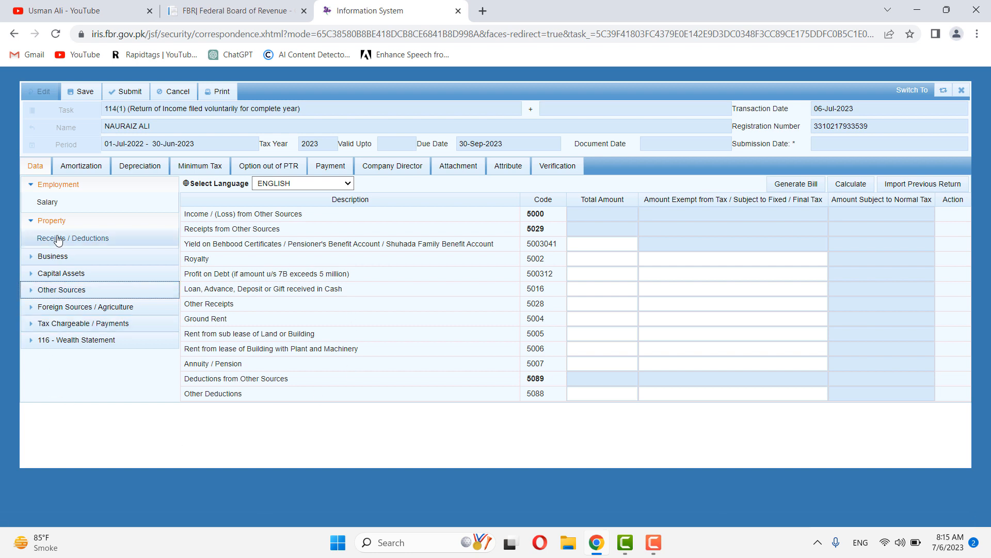
Step: Enter 600,000 as the salary total for code 1009 and recalculate
click(55, 325)
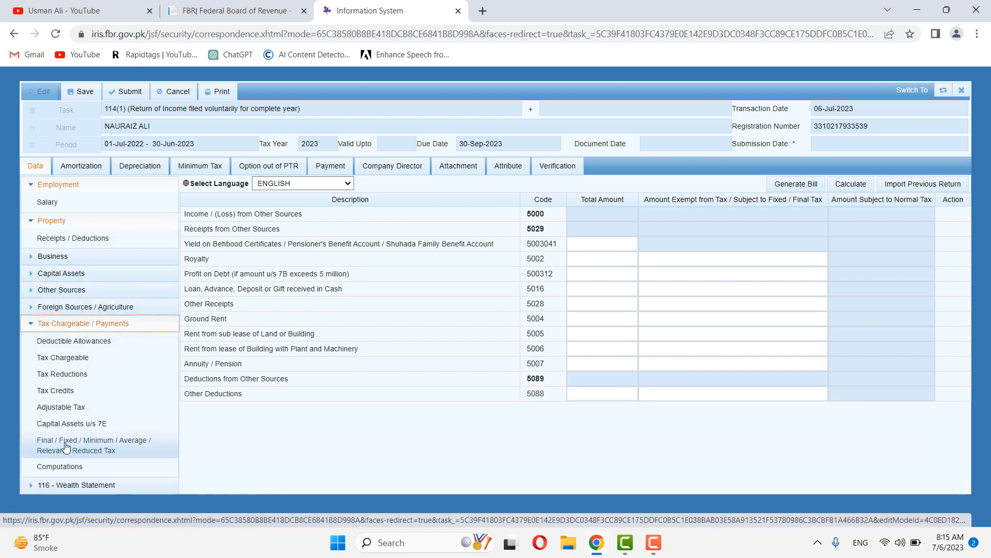
click(60, 467)
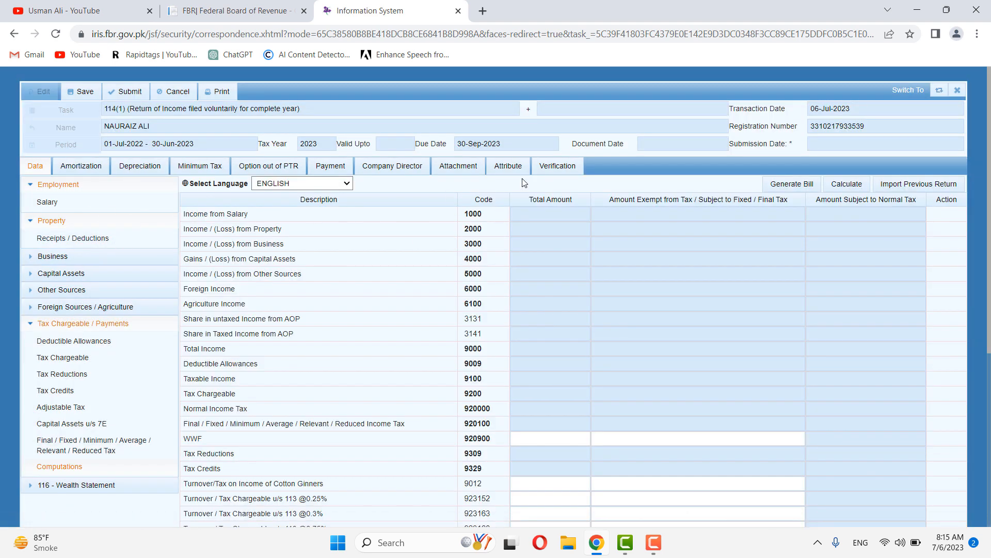
click(93, 211)
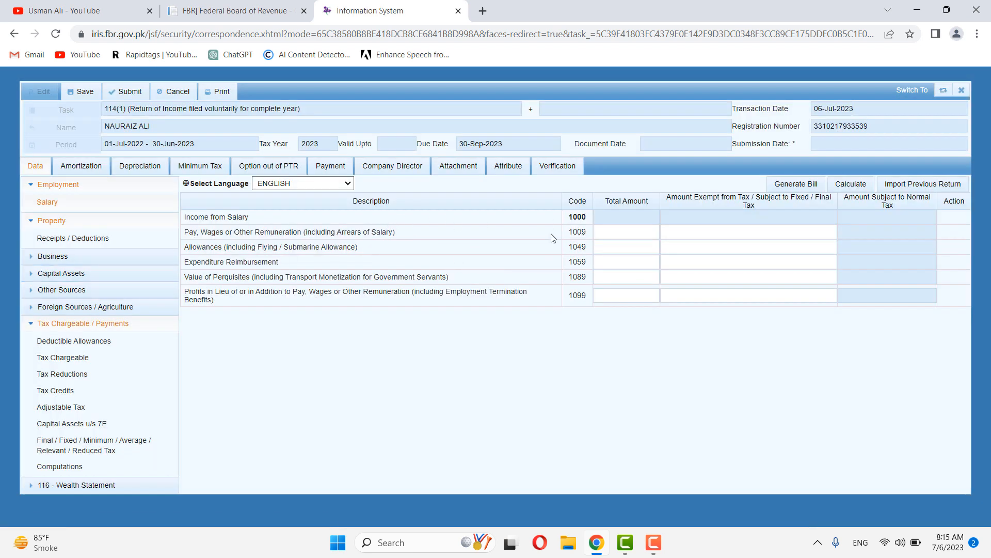
click(622, 233)
click(678, 355)
click(851, 185)
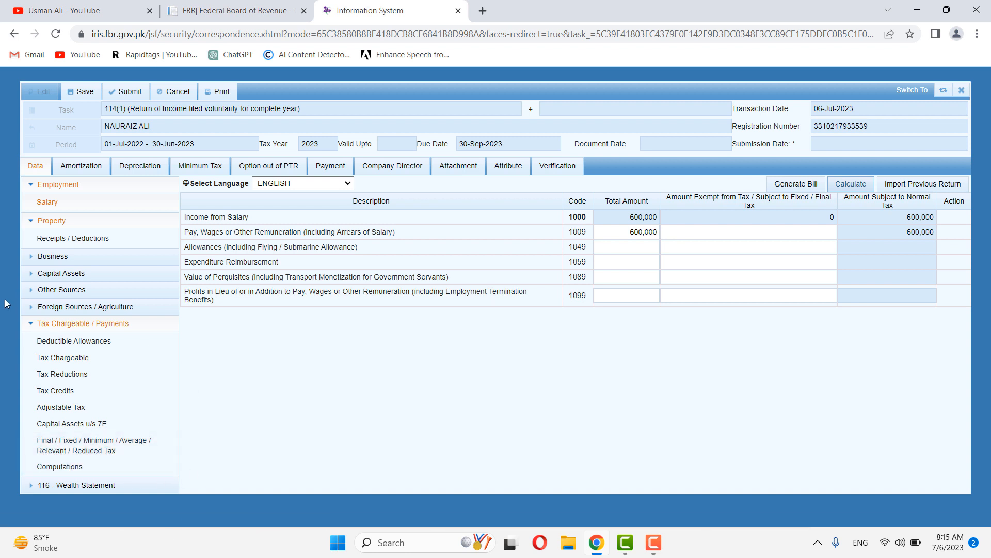
Step: Review the Computations showing total and taxable income of 600,000
click(43, 470)
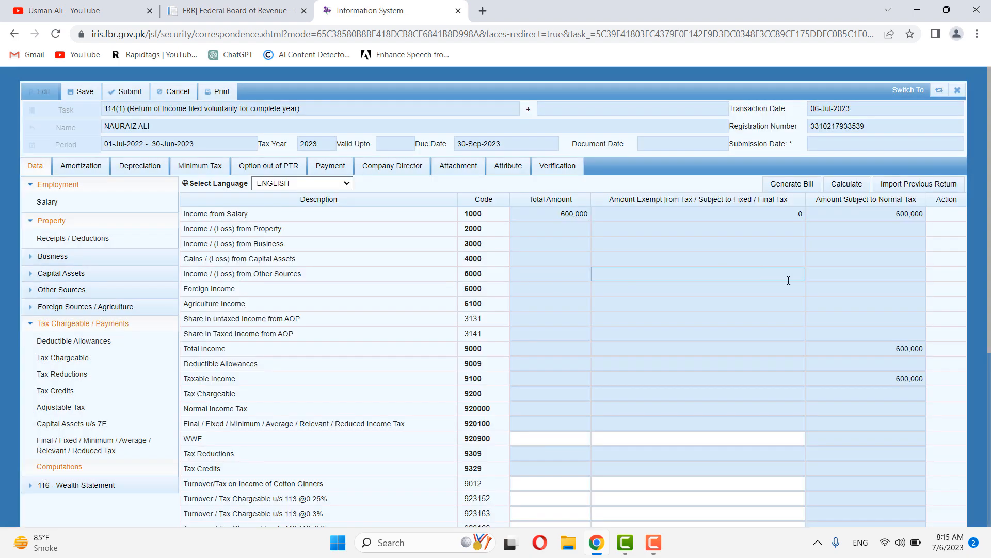
scroll(628, 273, down, 3)
scroll(628, 272, down, 3)
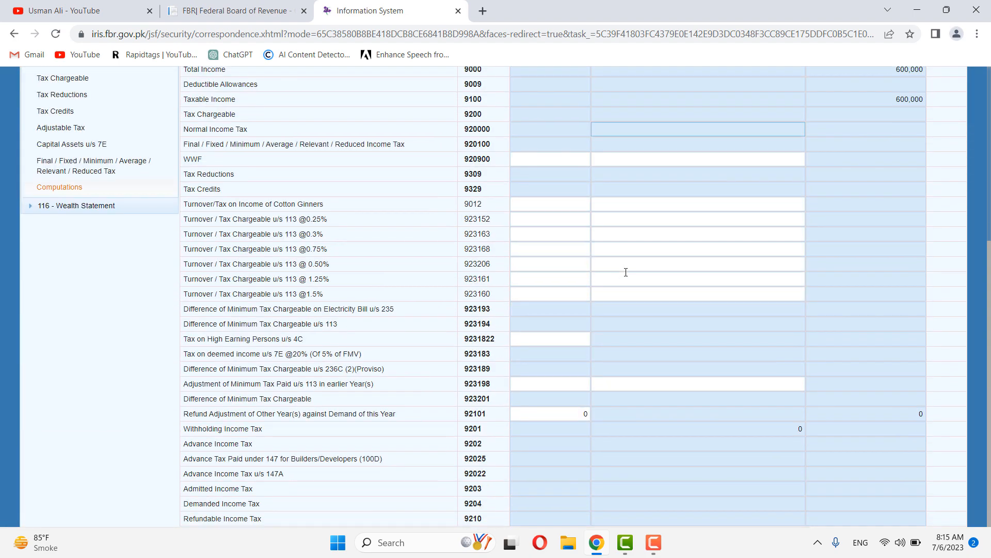
scroll(625, 272, up, 6)
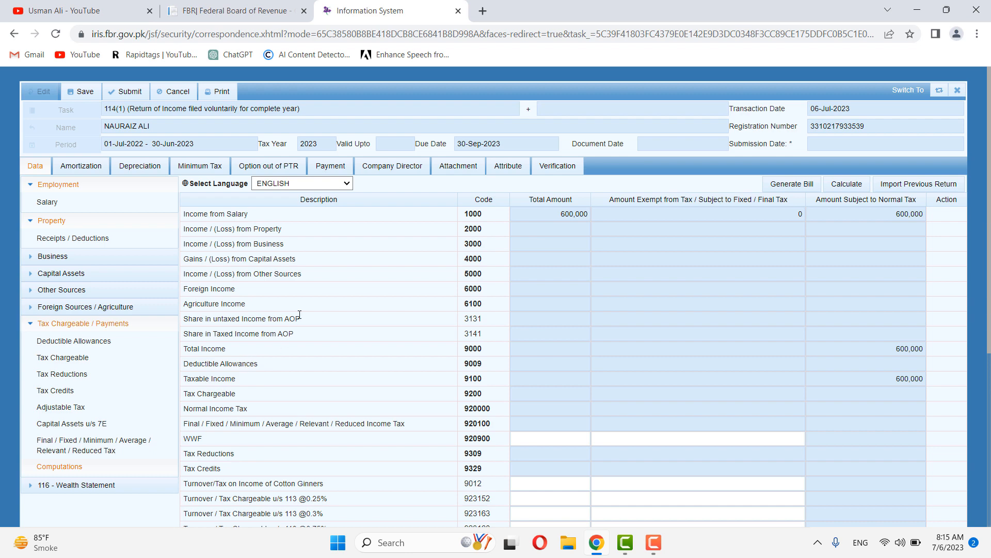
scroll(340, 303, down, 4)
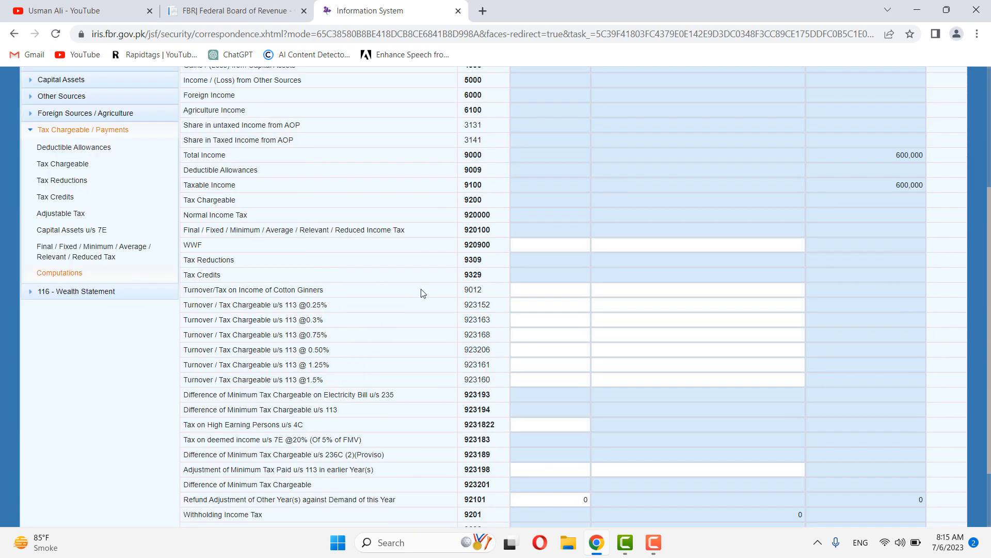
Step: Enter 350,000 as other household expenses (code 7087), recalculate, and view the net assets reconciliation
click(91, 293)
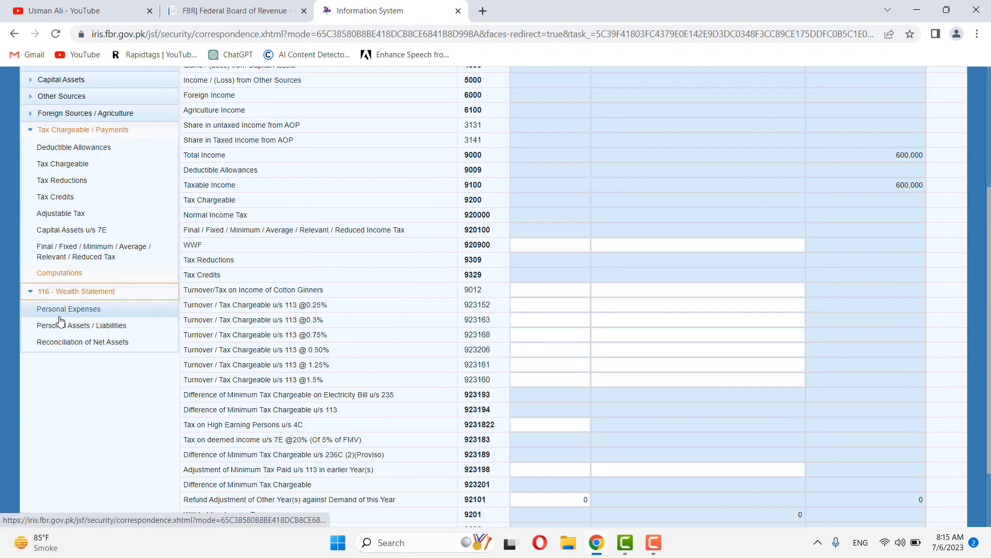
click(60, 316)
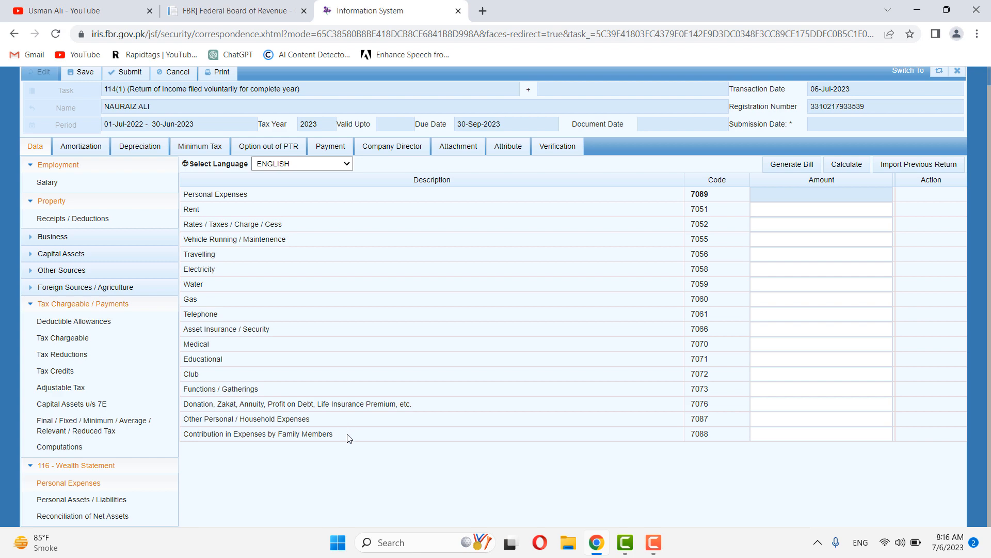
drag(351, 435, 308, 447)
click(766, 433)
click(776, 419)
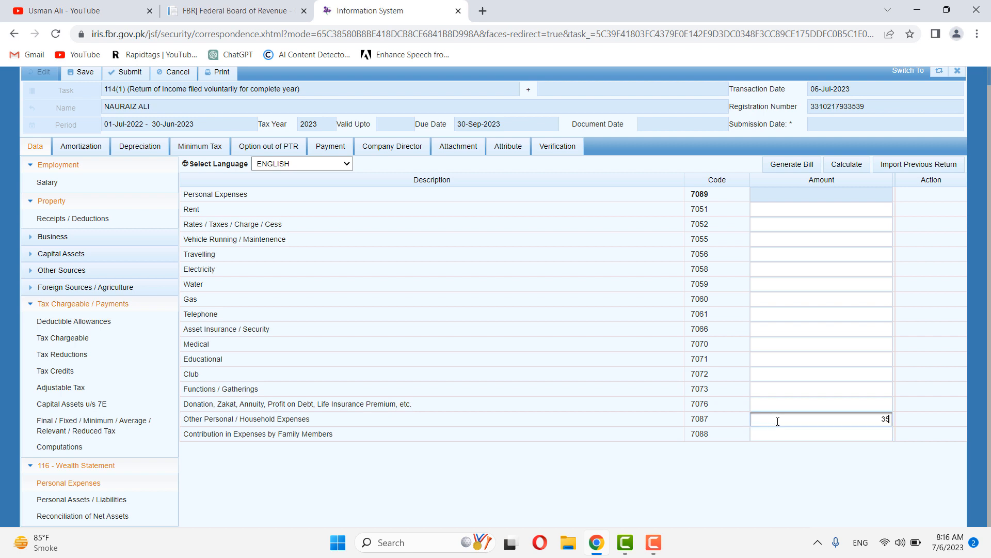
text(350000)
click(512, 458)
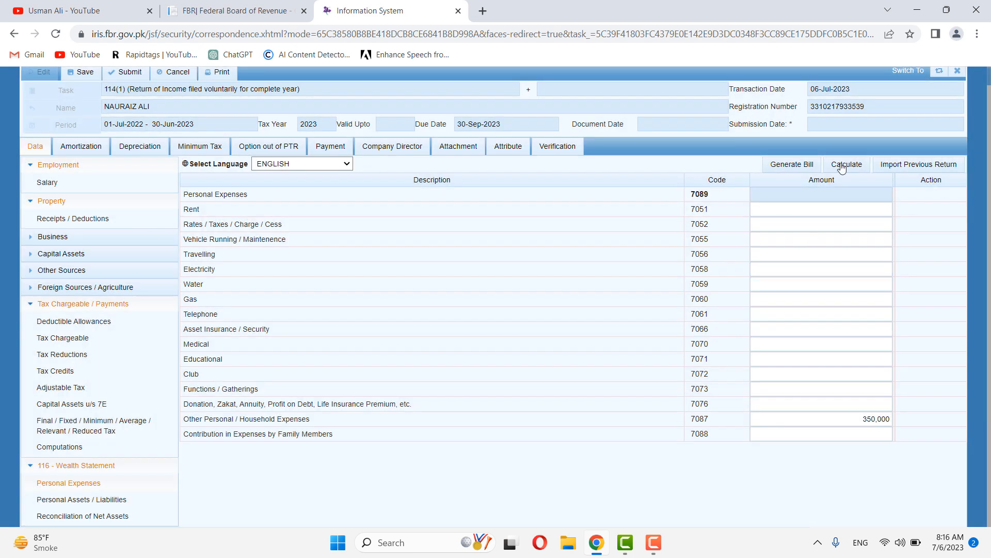
click(847, 164)
click(86, 515)
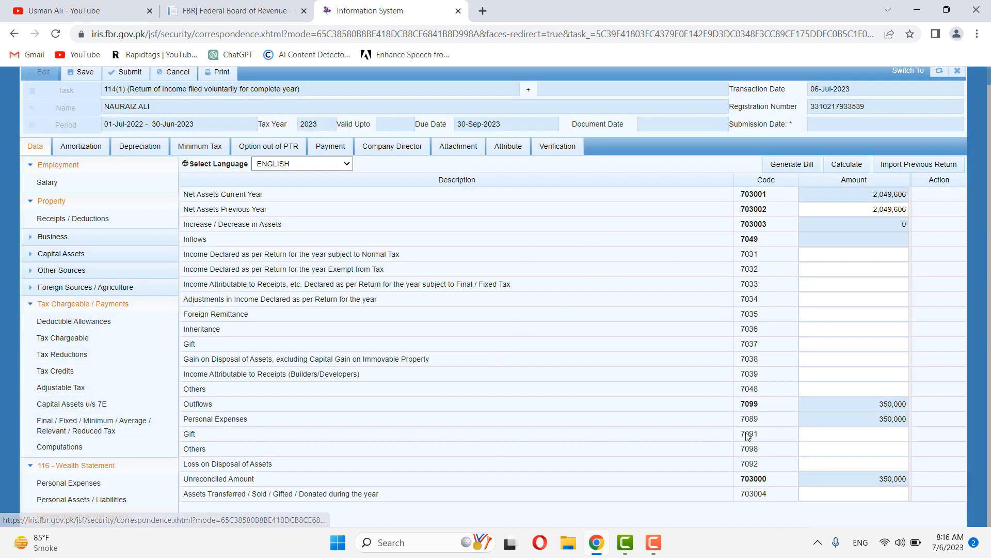
Step: Clear the 688,143 Cash (Non-Business) amount and recalculate the asset totals
click(83, 482)
drag(855, 418, 905, 418)
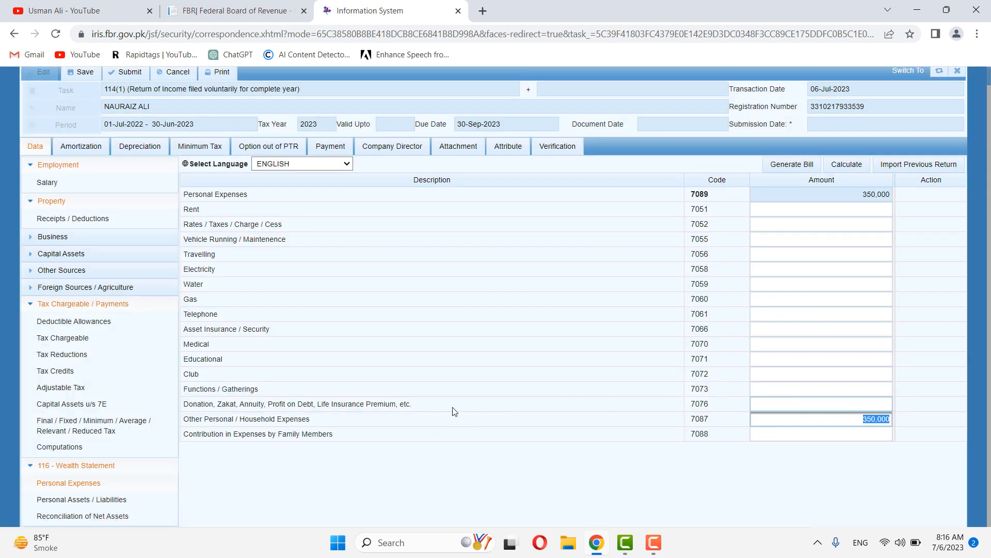
click(77, 499)
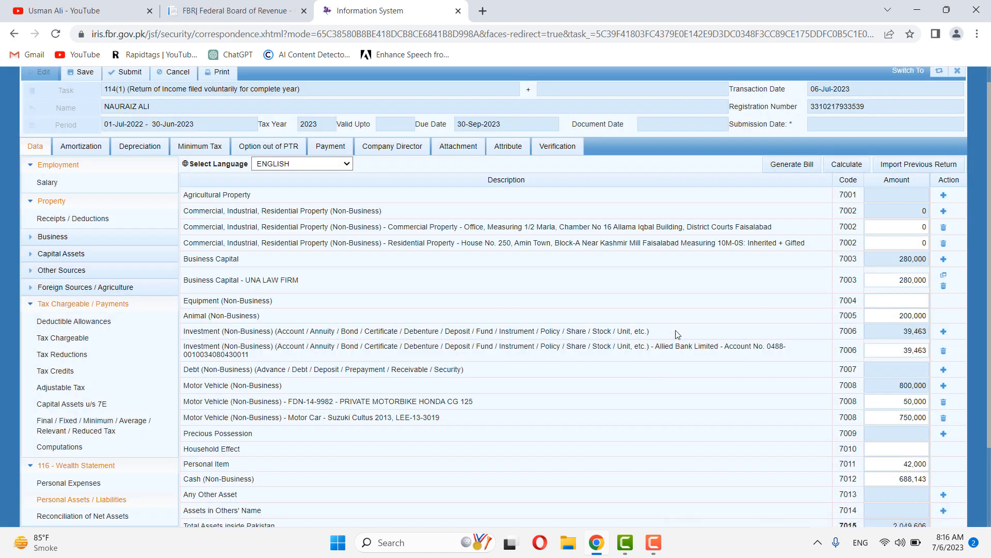
scroll(878, 377, down, 2)
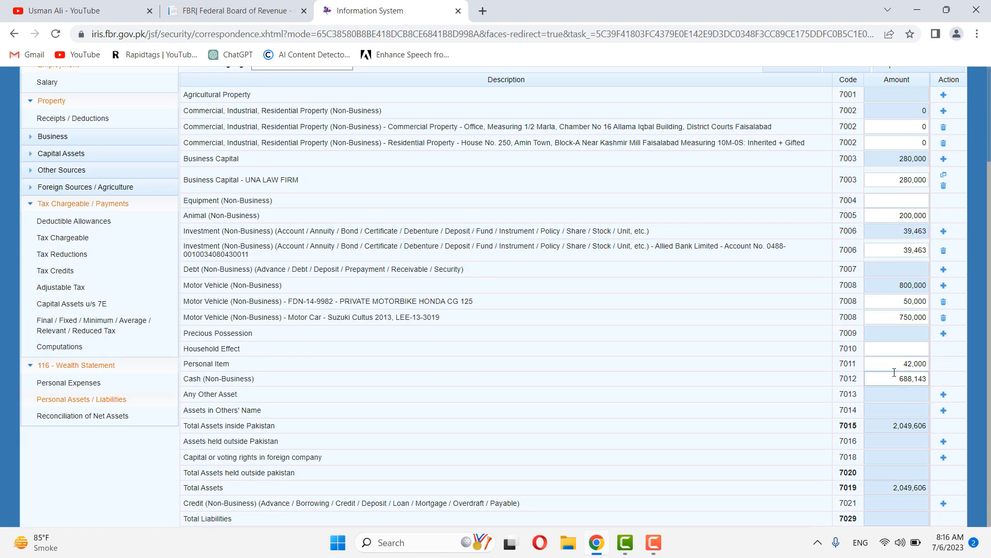
drag(896, 377, 969, 383)
key(BackSpace)
click(752, 372)
scroll(753, 371, up, 3)
click(853, 183)
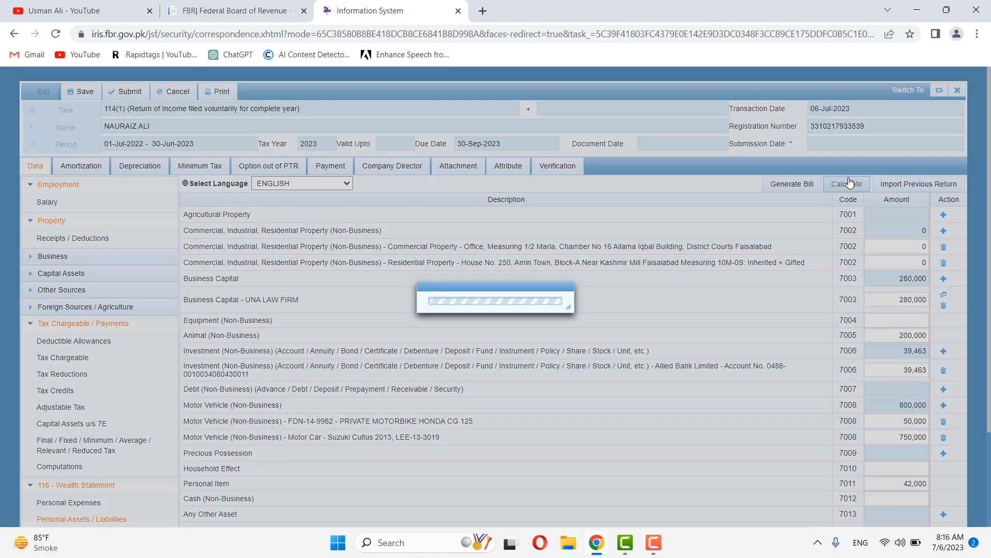
Step: Open the net assets reconciliation and copy the -338,143 unreconciled amount
scroll(93, 496, down, 2)
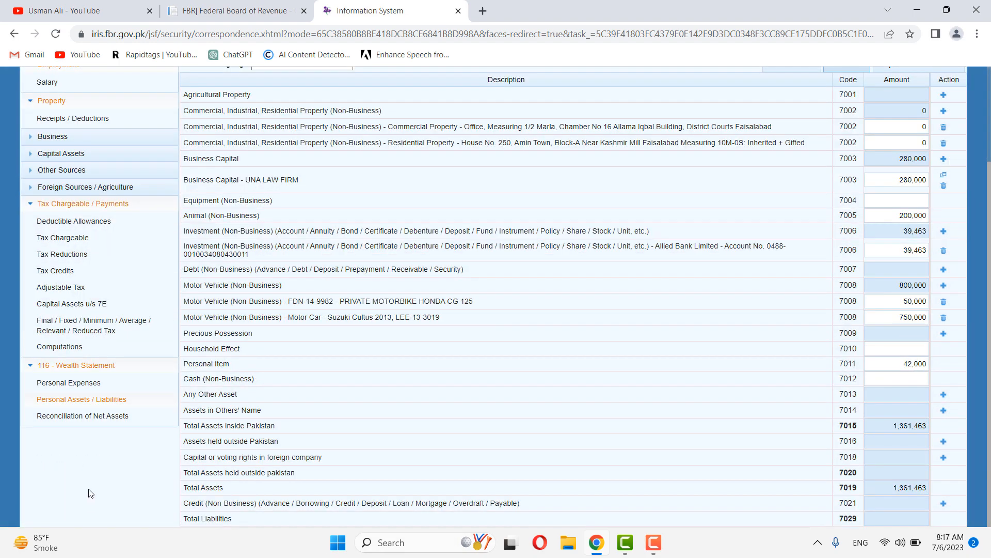
click(85, 417)
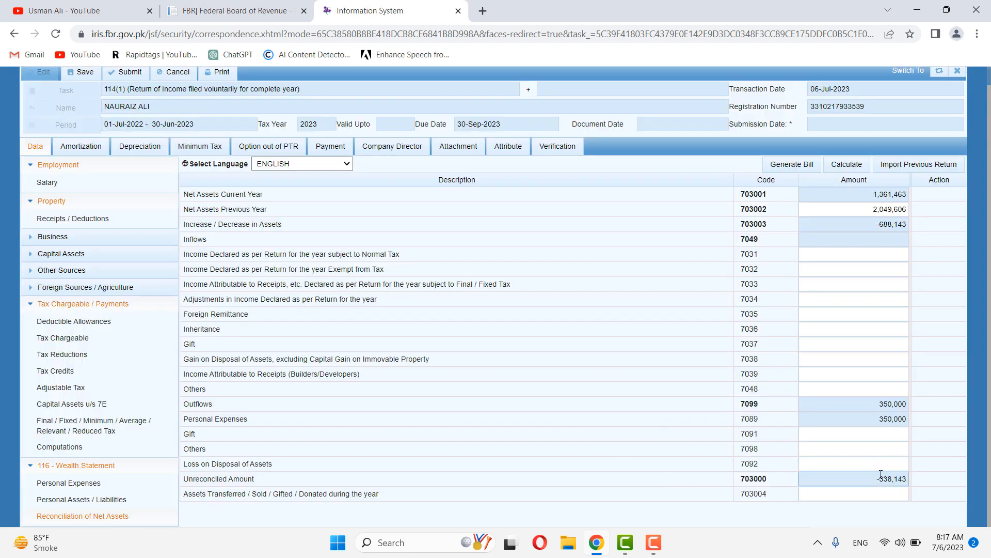
drag(880, 479, 916, 479)
key(ctrl+c)
Step: Paste 338,143 as the Cash (Non-Business) amount and recalculate the asset totals
click(77, 499)
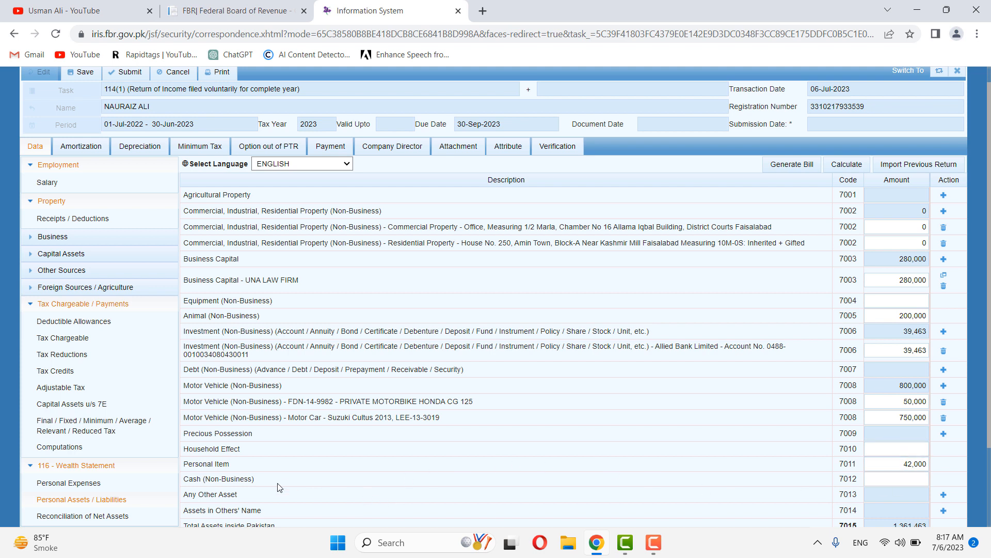
click(890, 480)
key(ctrl+v)
click(697, 484)
click(849, 165)
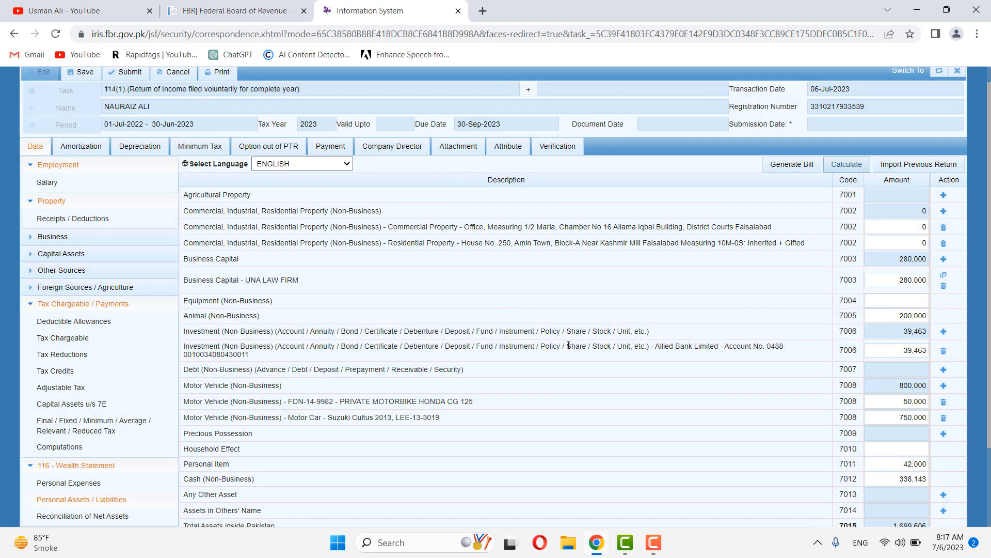
Step: Confirm the net assets reconciliation now shows an unreconciled amount of 0
scroll(605, 332, down, 2)
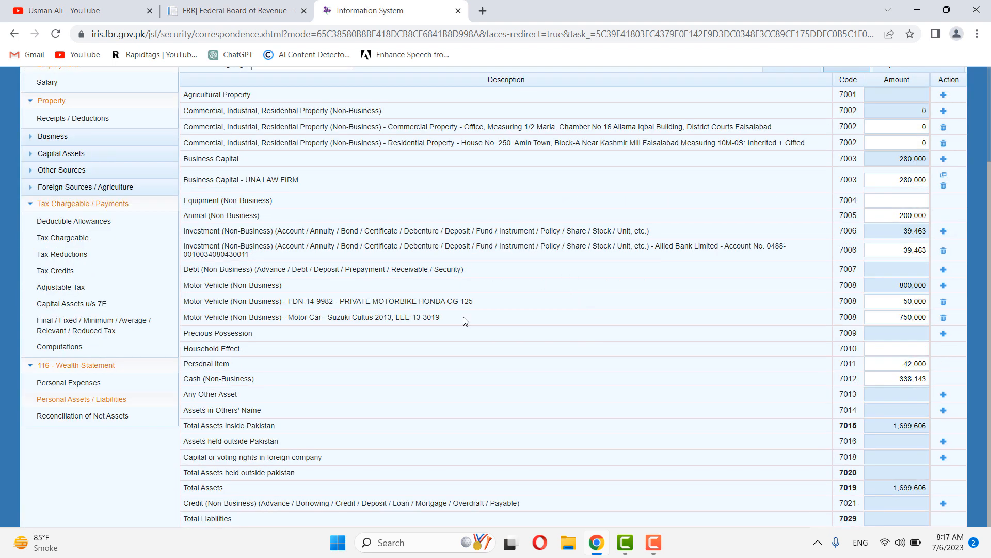
click(108, 421)
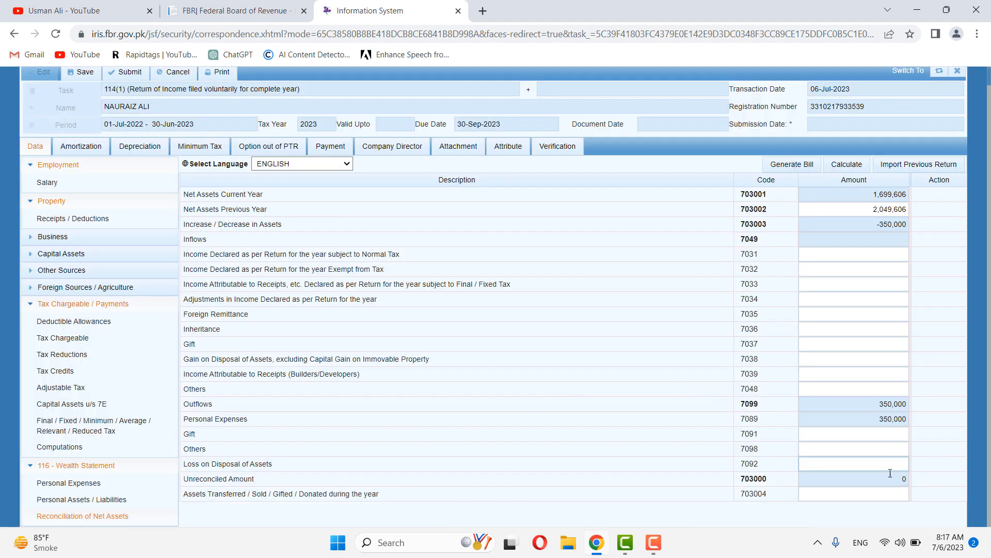
drag(709, 480, 817, 478)
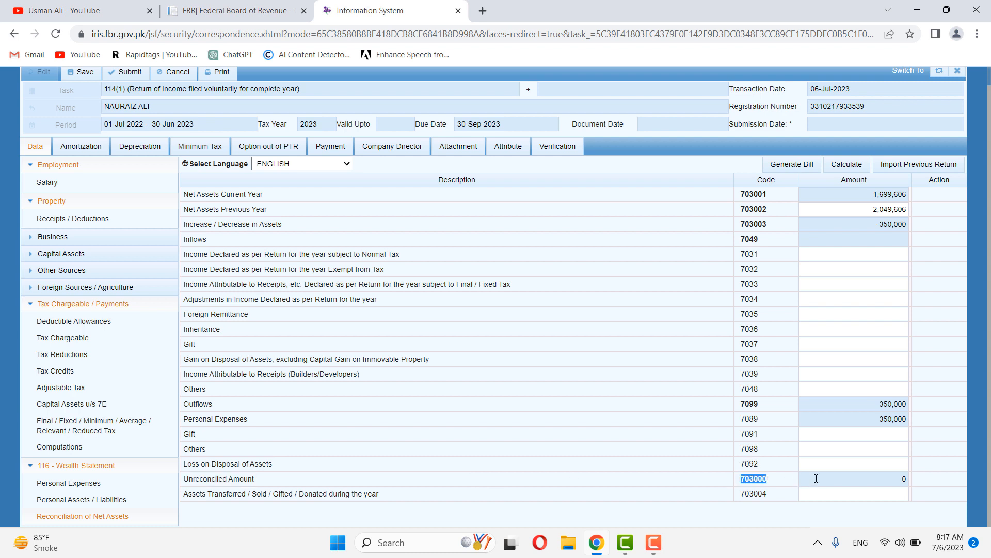
click(895, 489)
drag(908, 478, 790, 477)
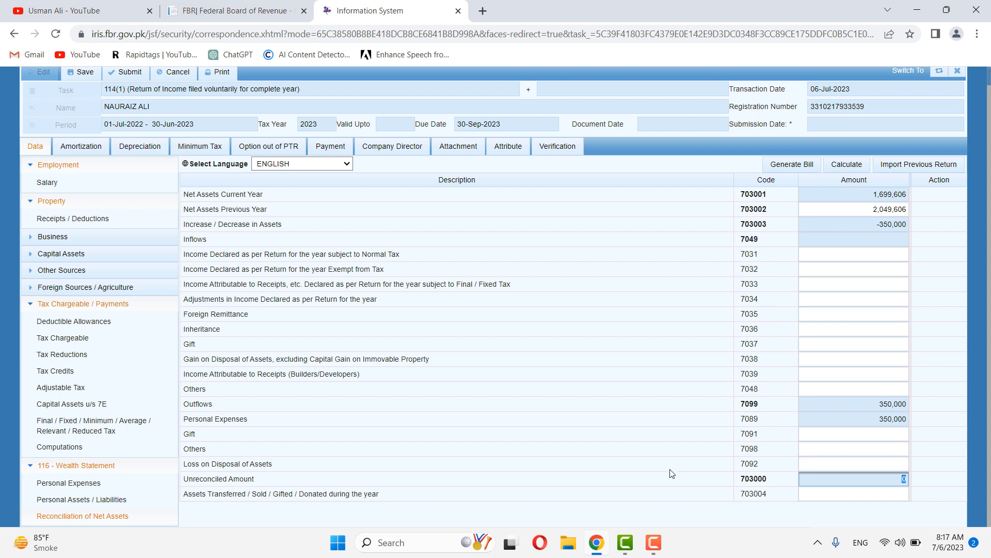
scroll(672, 474, up, 1)
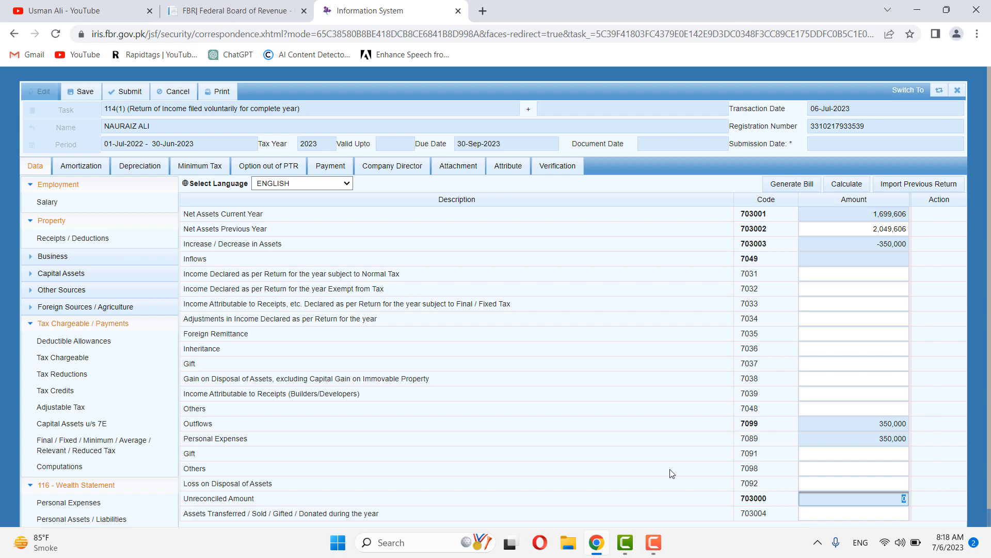
click(562, 167)
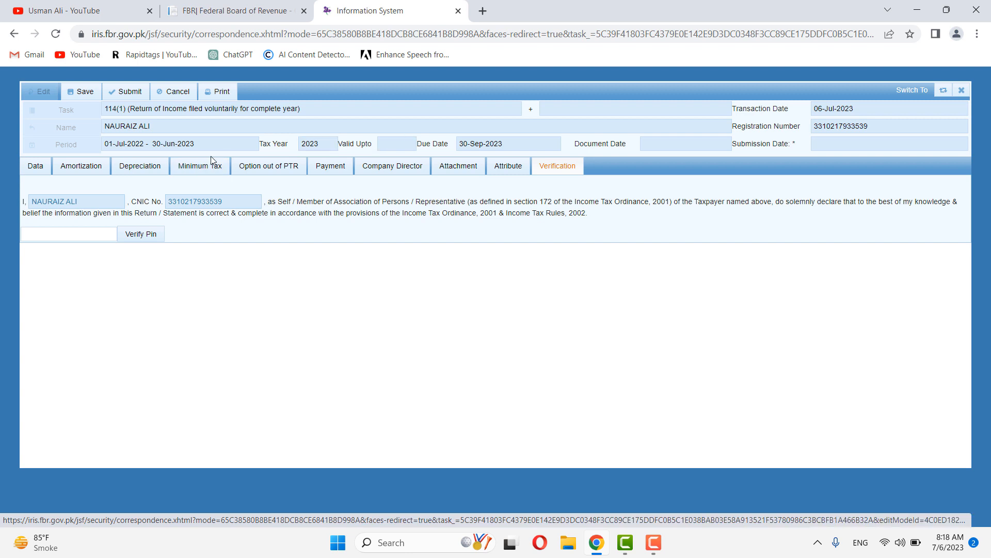
click(124, 91)
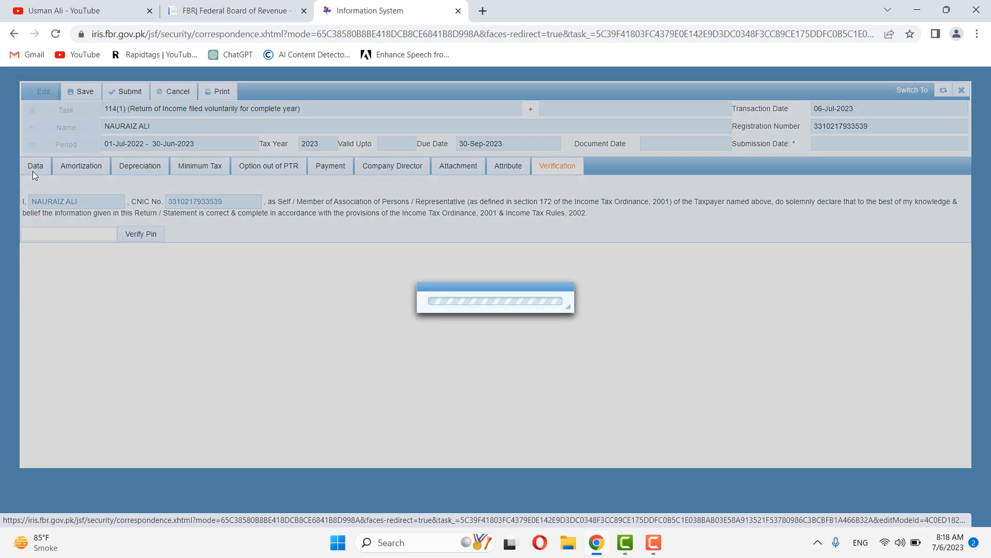